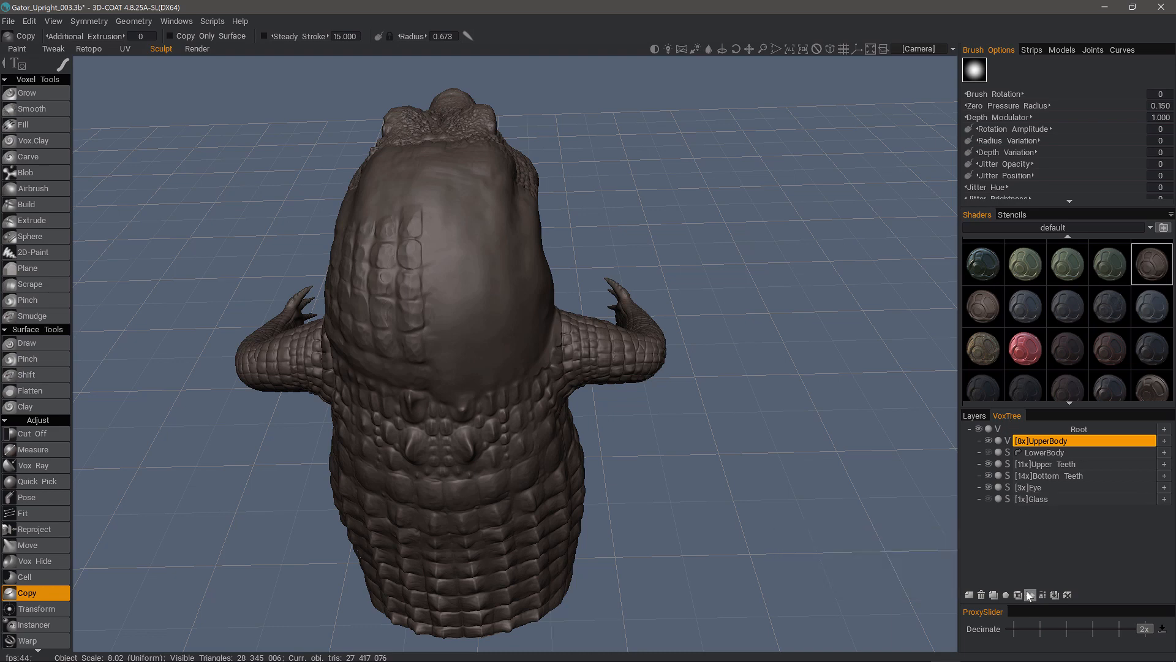
- Open the Geometry menu to reach the Symm Copy command
left_click(135, 22)
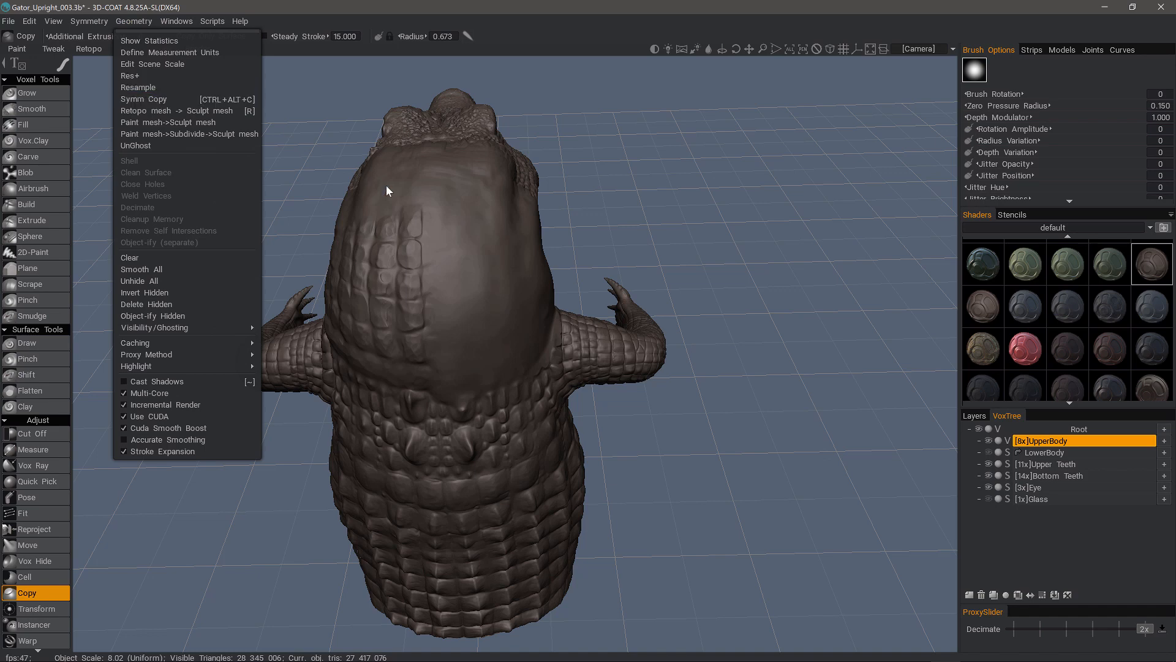
- Open the Symmetry panel and orbit around to inspect the red mirror plane
right_click(463, 305)
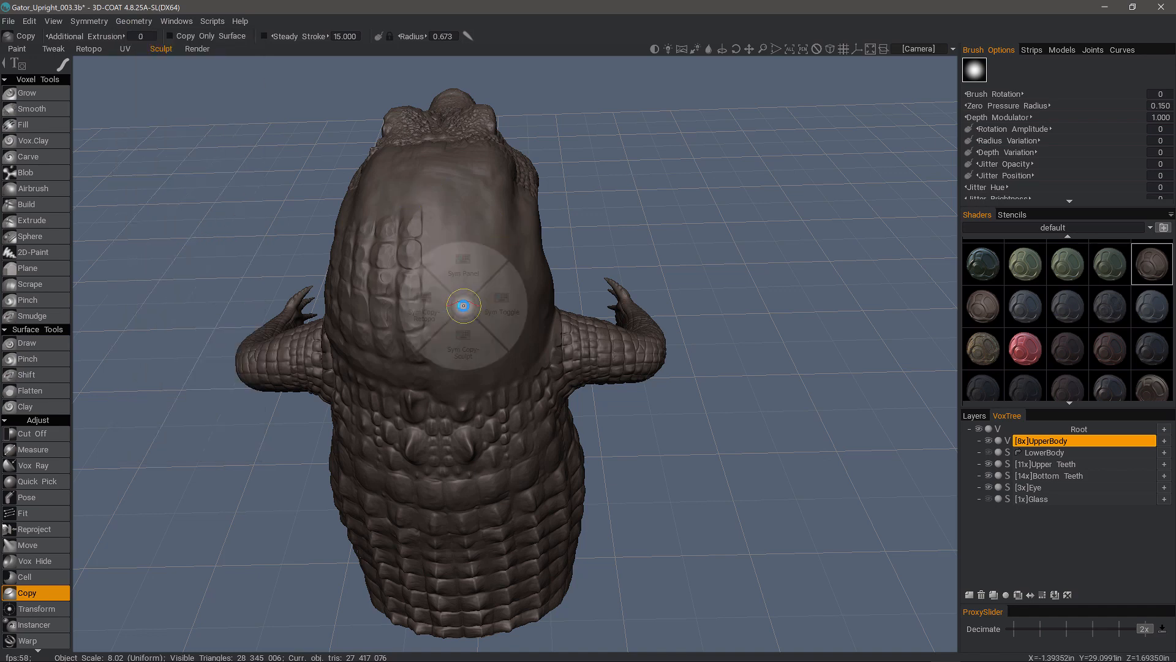
left_click(464, 275)
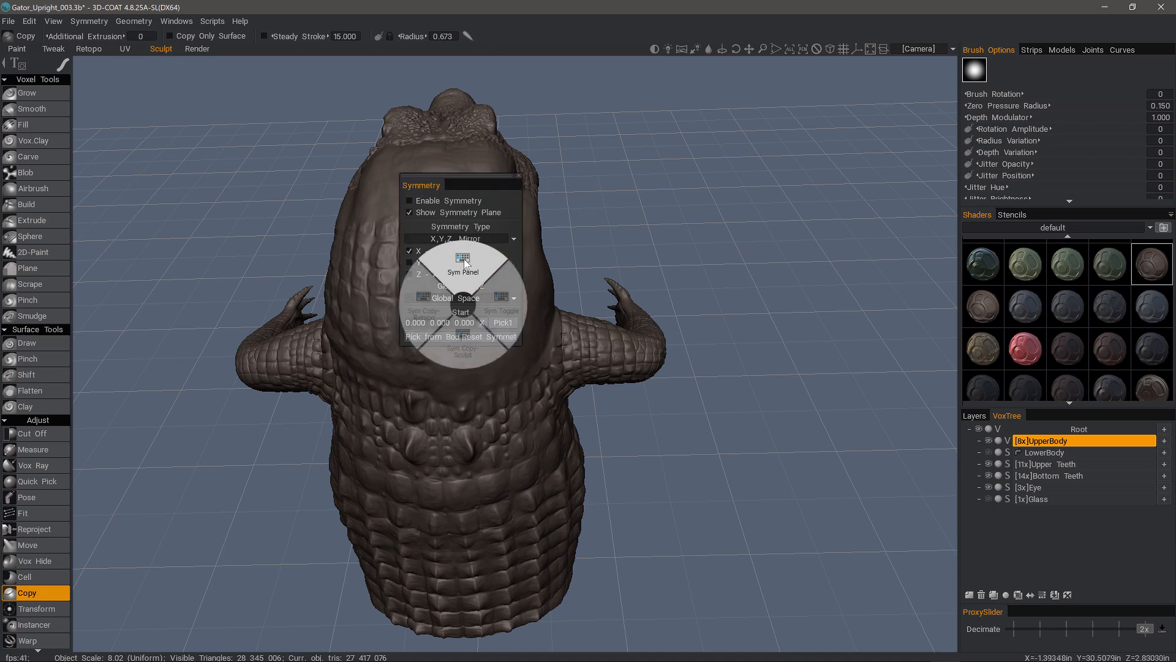
left_click_drag(257, 223, 361, 178)
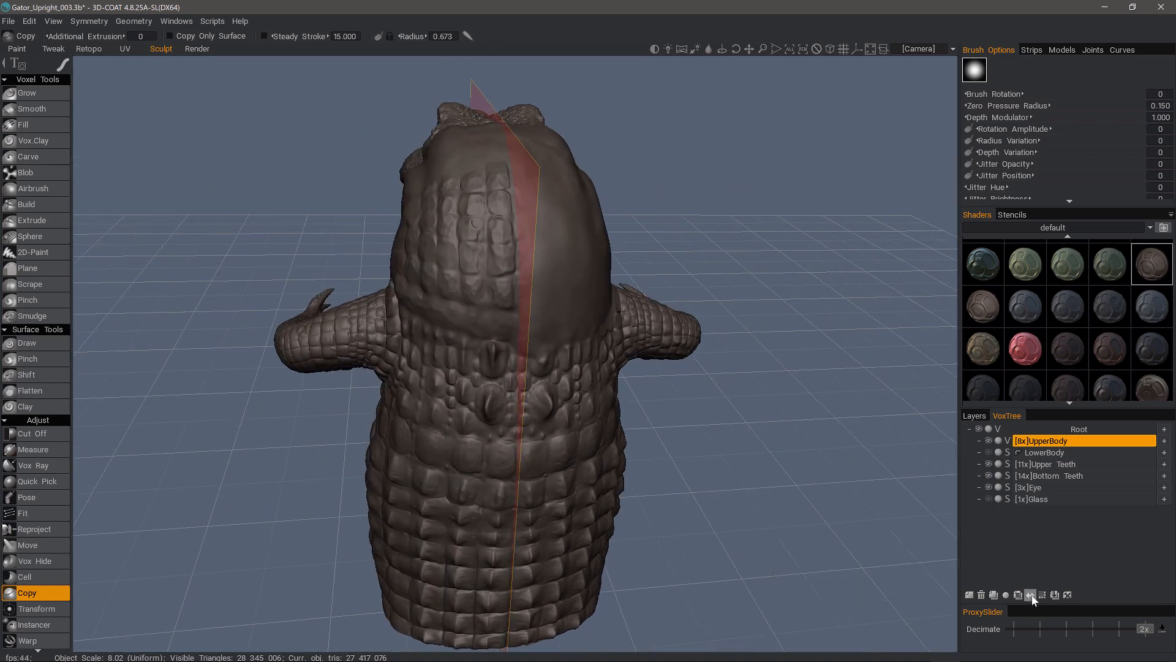
left_click_drag(245, 255, 517, 370)
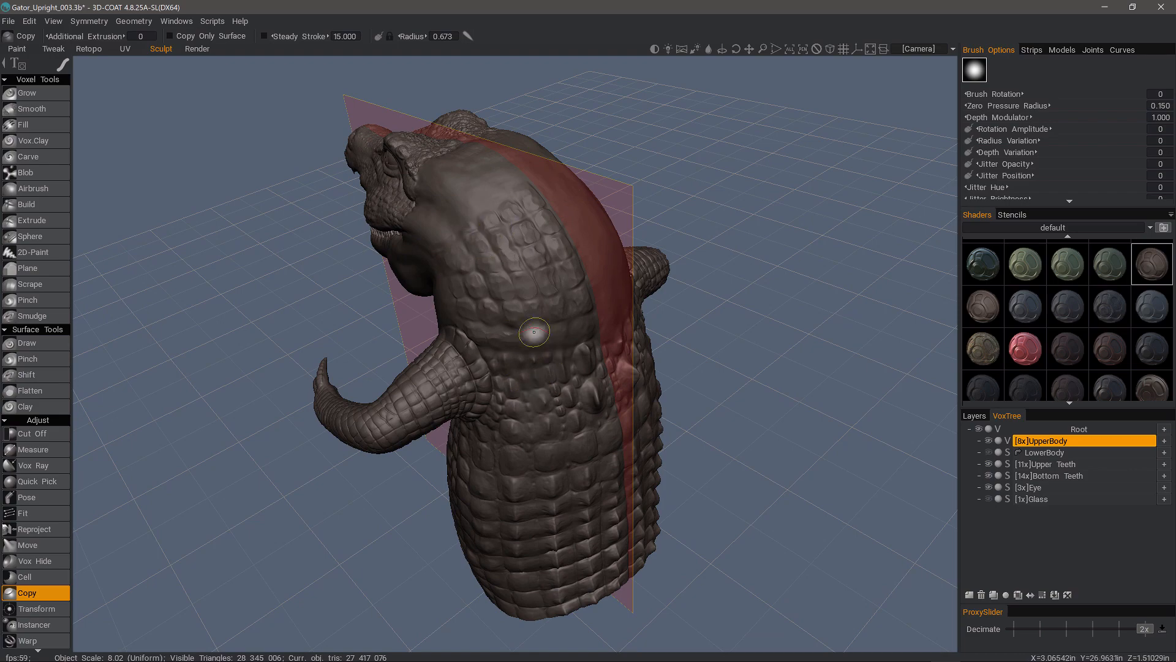
mouse_move(463, 512)
left_mouse_down("alt")
mouse_move(511, 460)
mouse_move(641, 514)
left_mouse_up("alt")
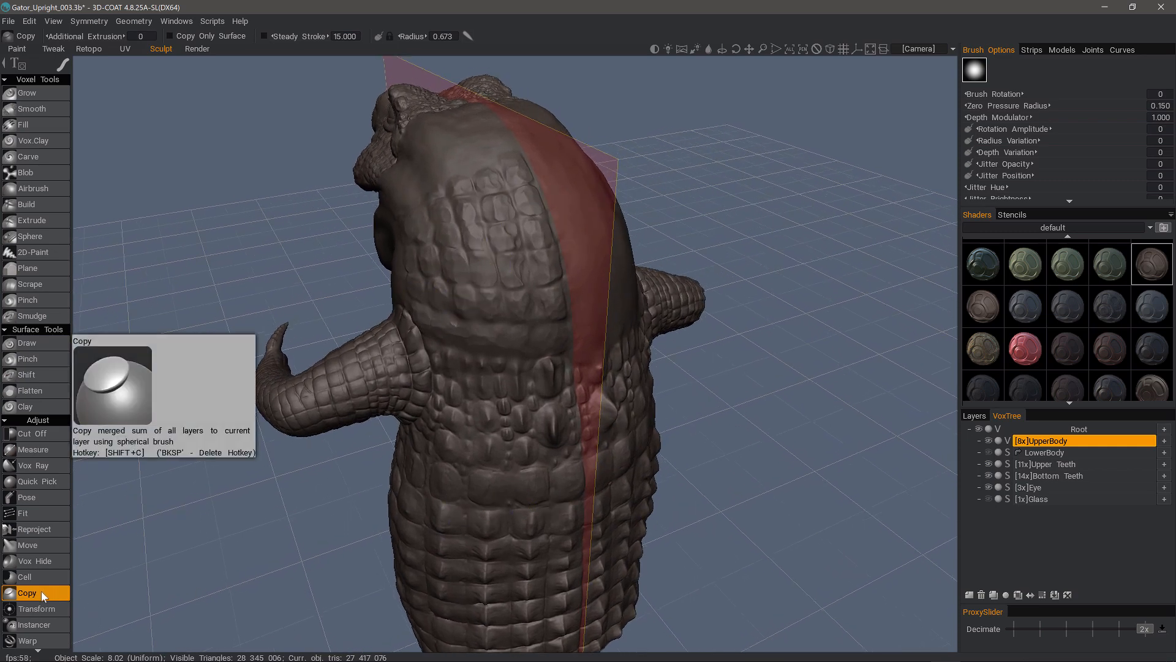
left_click_drag(516, 452, 527, 451, "alt")
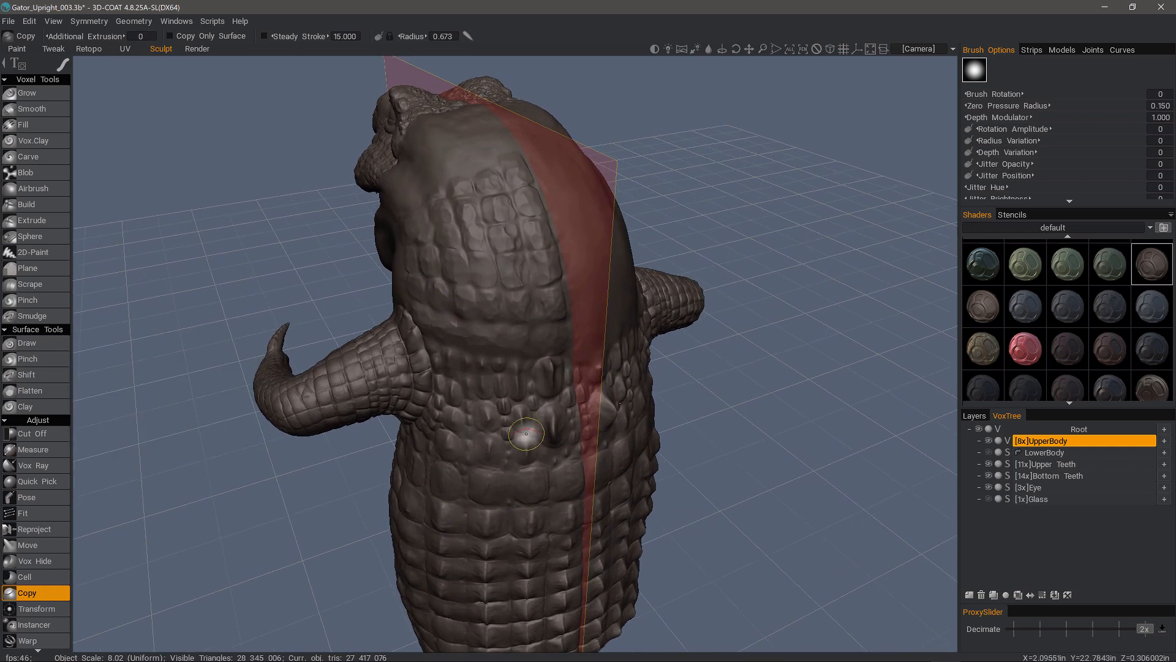
- Uncheck Enable Symmetry so the mirror plane disappears
right_click(533, 422)
left_click(534, 383)
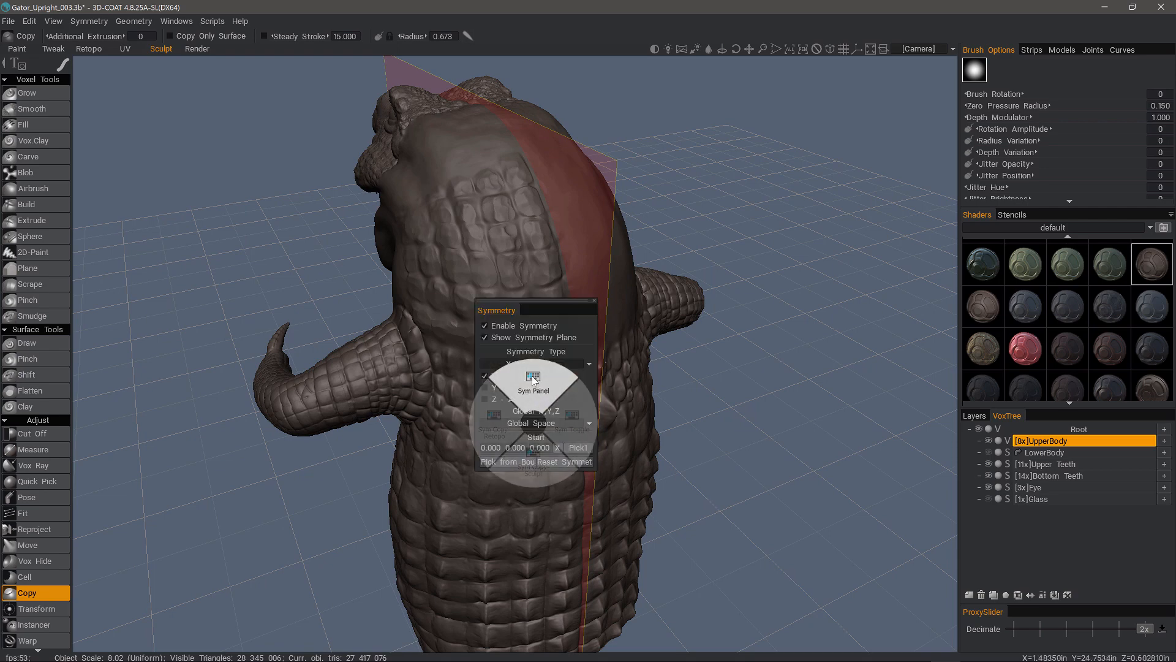
left_click(494, 326)
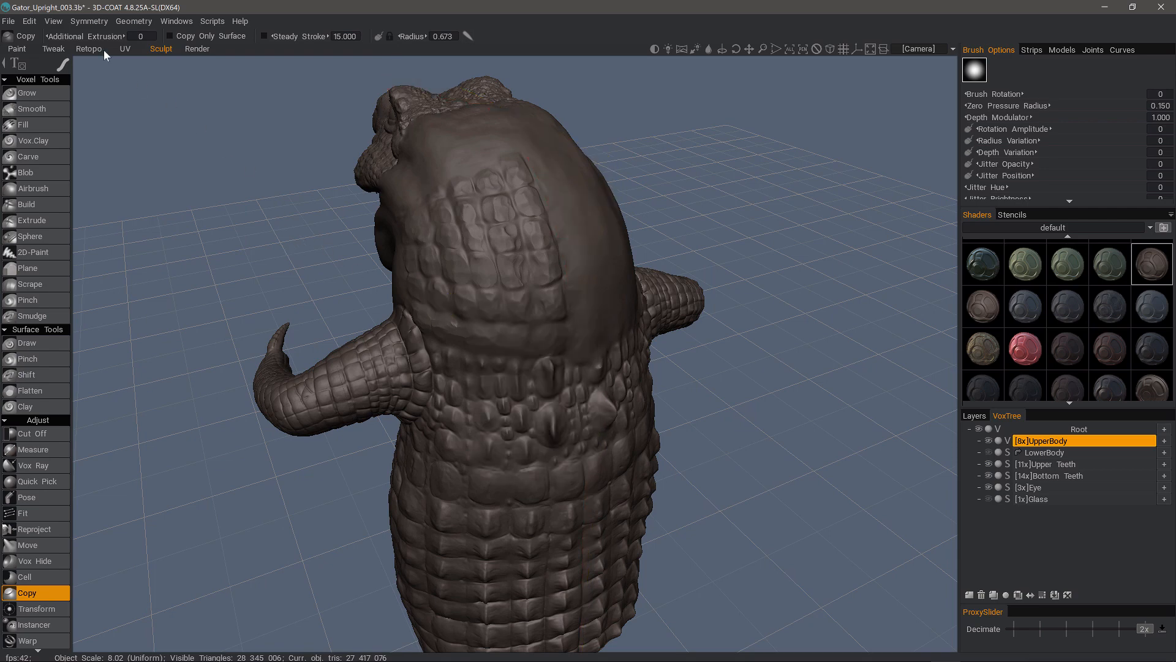
left_click(93, 21)
- Orbit to a front view and add an empty Volume45 layer under UpperBody
middle_click_drag(715, 406, 888, 398)
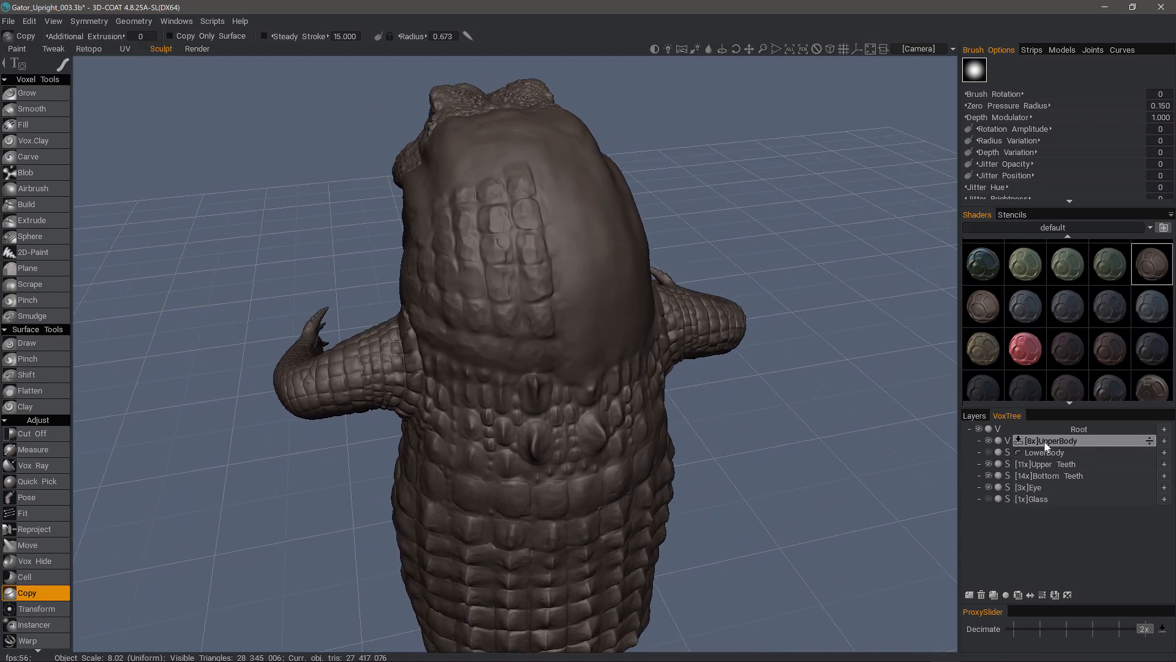
left_click(970, 595)
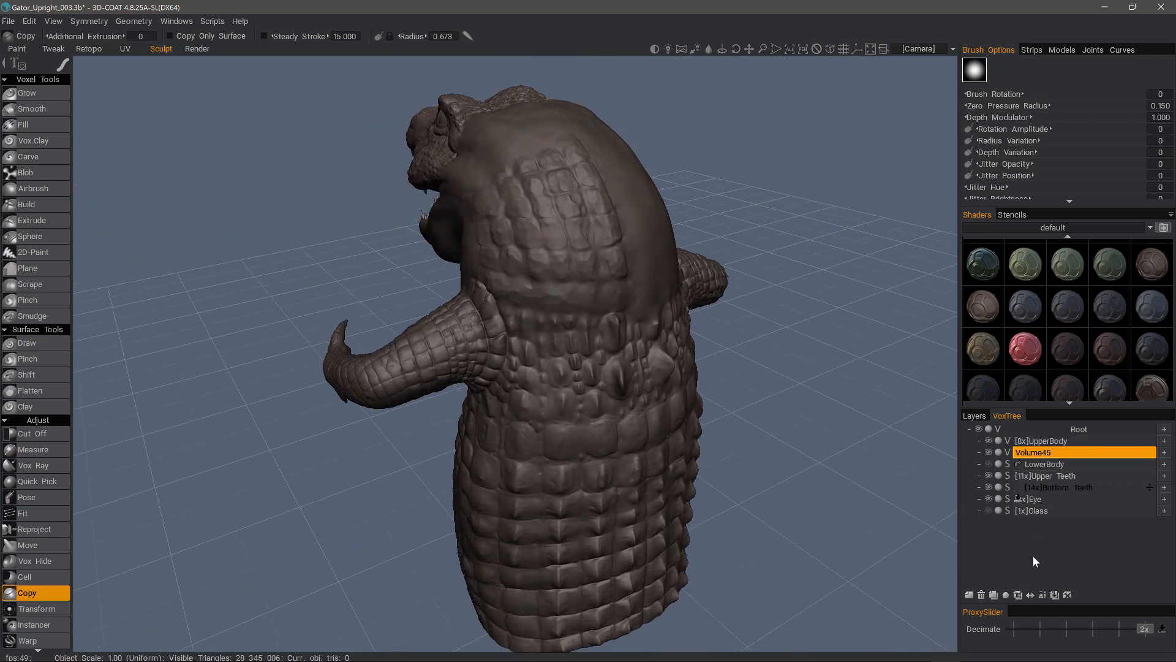
- Double Volume45's resolution twice to 4x and zoom in on the scaly head patch
left_click(1043, 596)
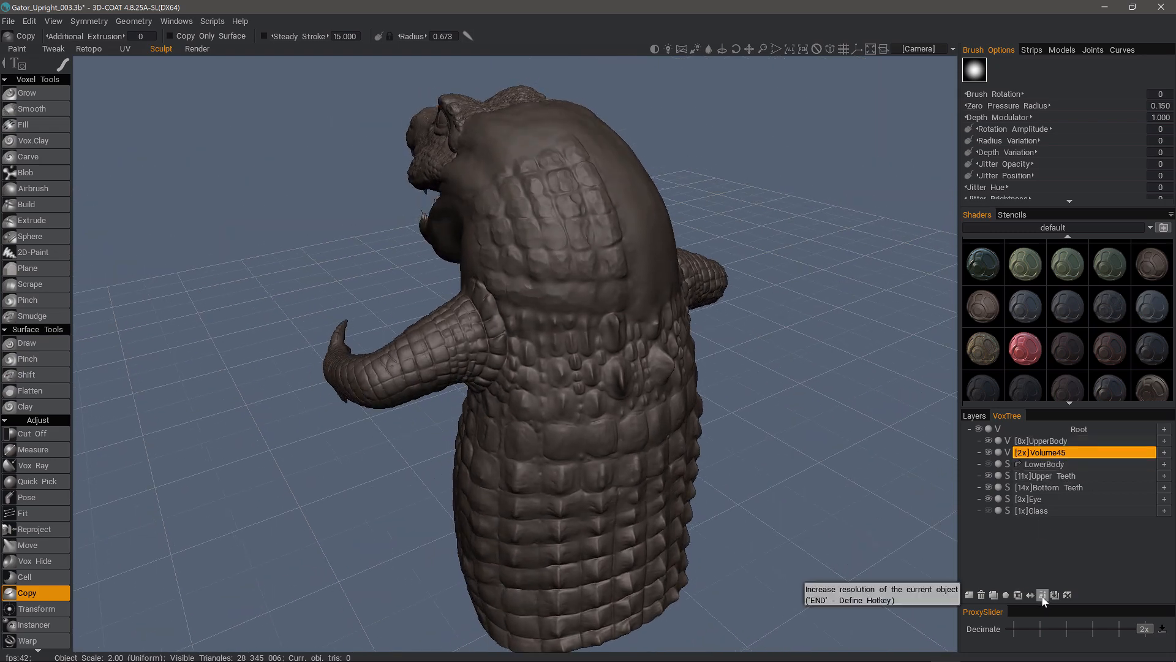
left_click(1034, 453)
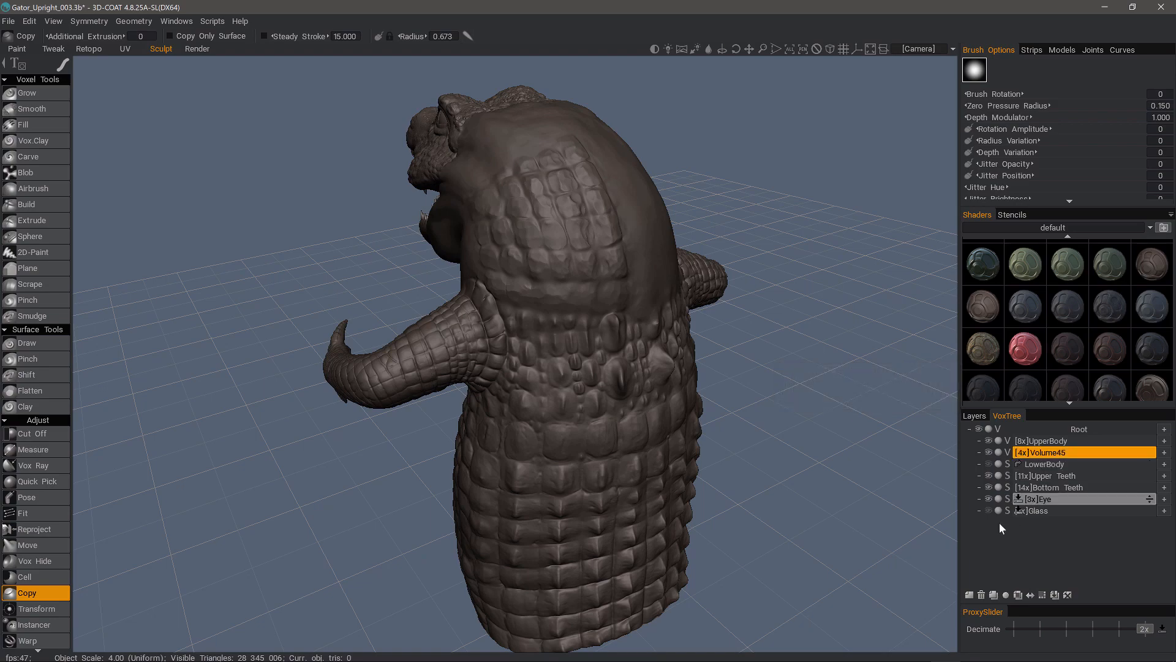
left_click_drag(936, 525, 951, 498)
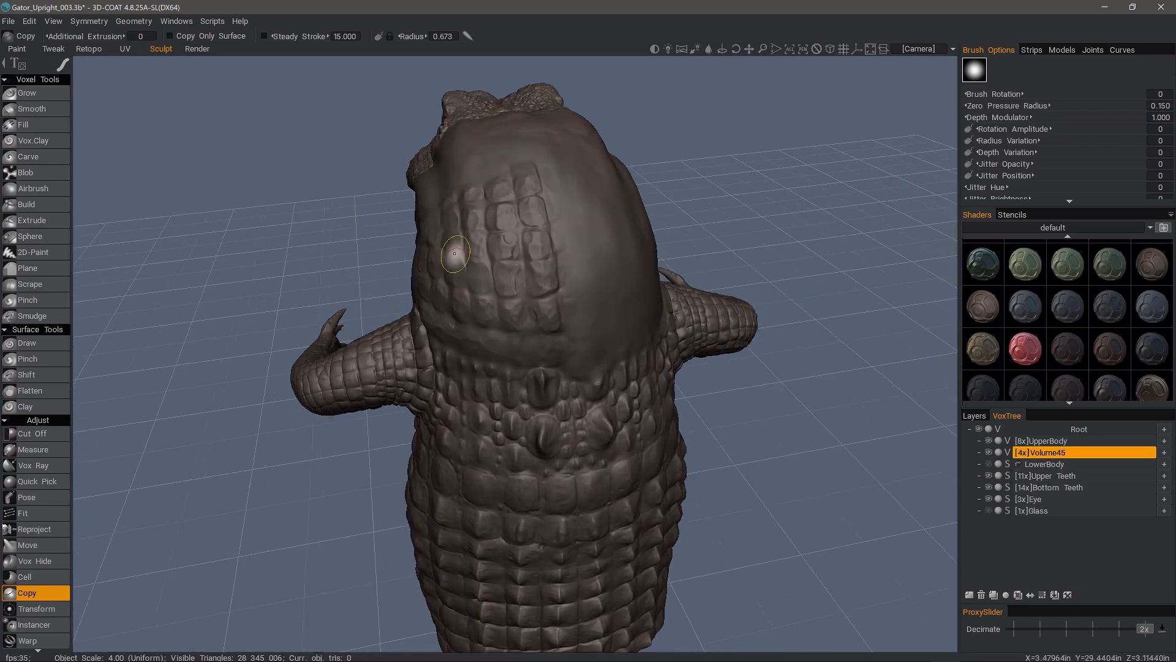
mouse_move(452, 255)
left_mouse_down("alt")
mouse_move(488, 287)
mouse_move(481, 303)
left_mouse_up("alt")
mouse_move(64, 73)
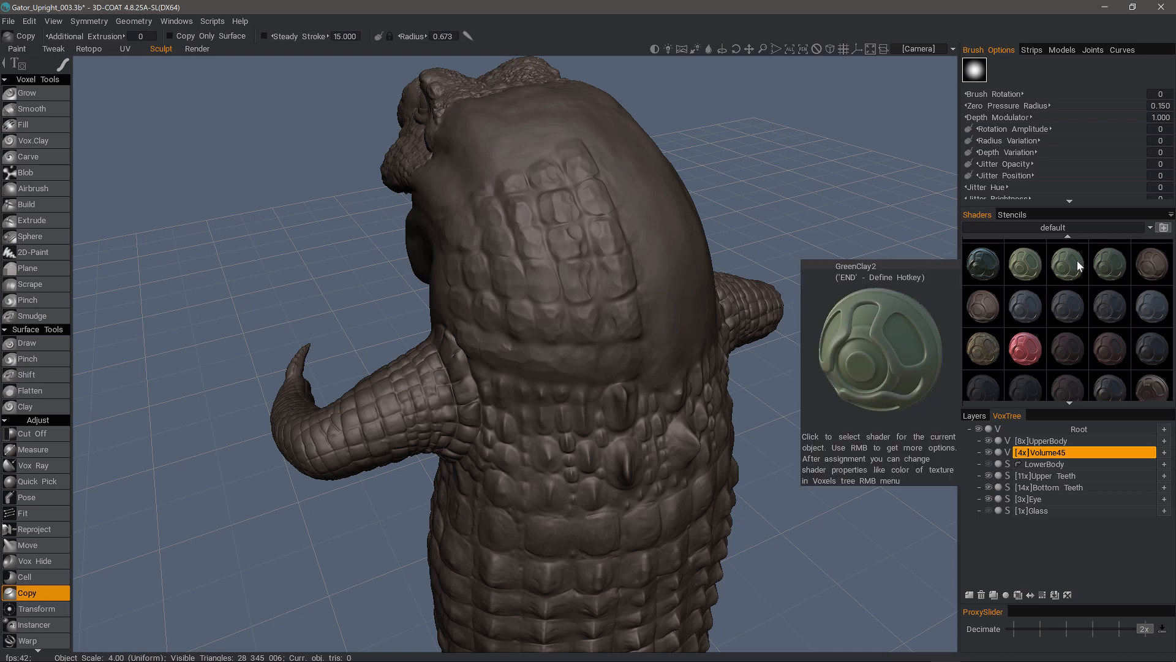
- Stamp copied head scales into Volume45 and give the patch a green shader
left_click(1152, 267)
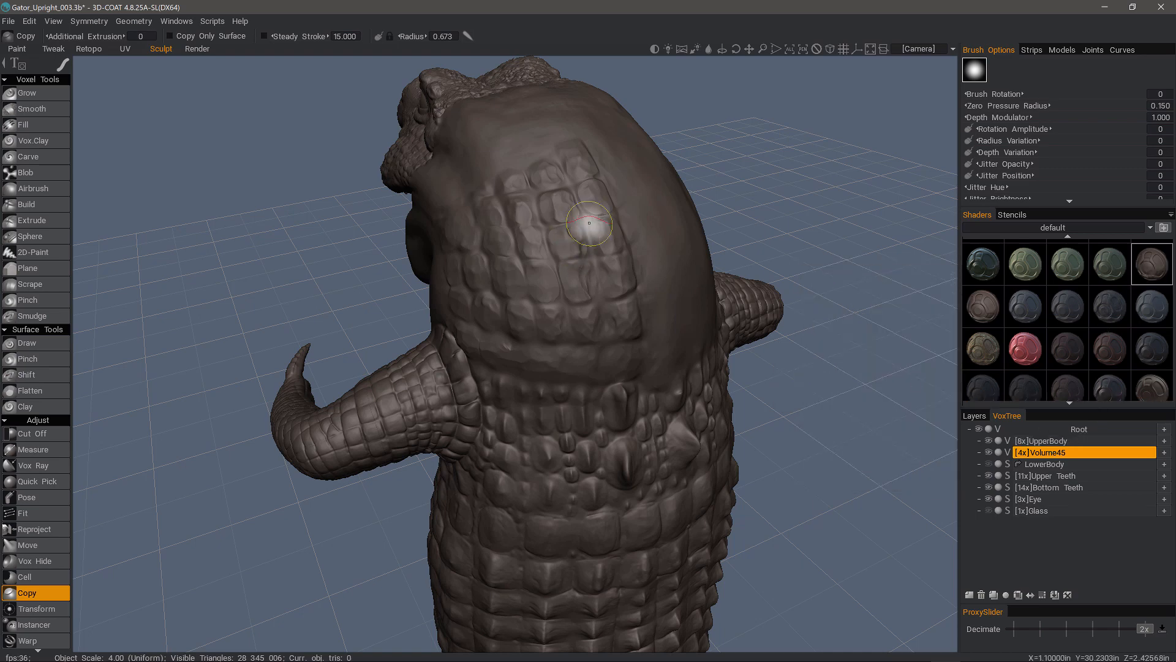
left_click(579, 164)
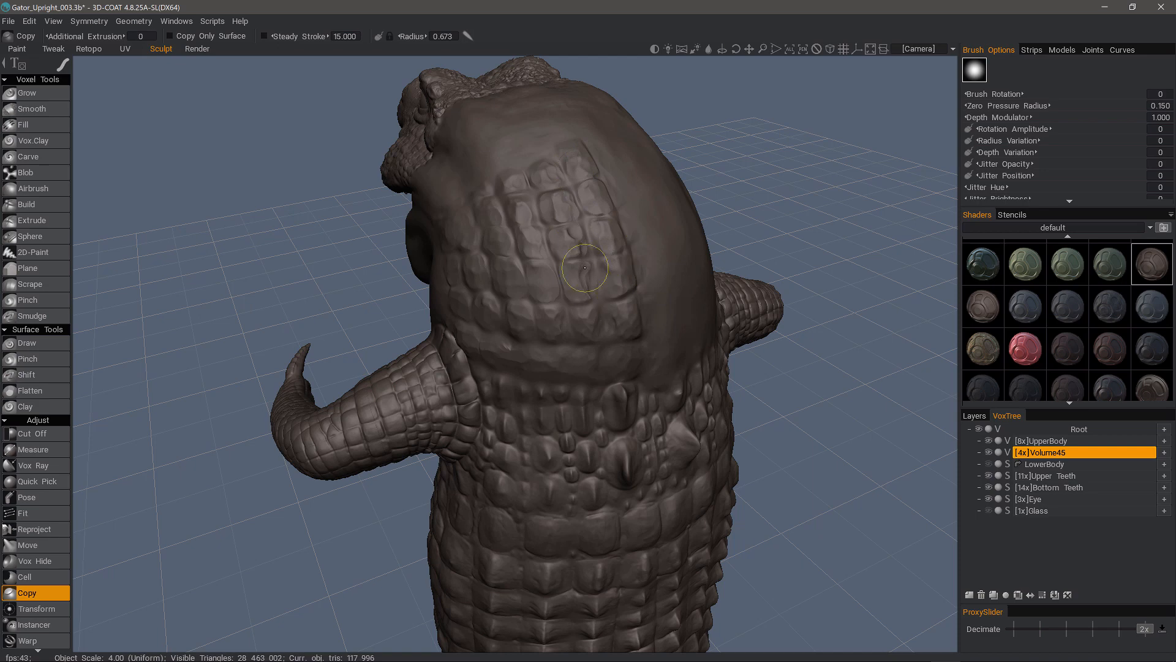
left_click(595, 321)
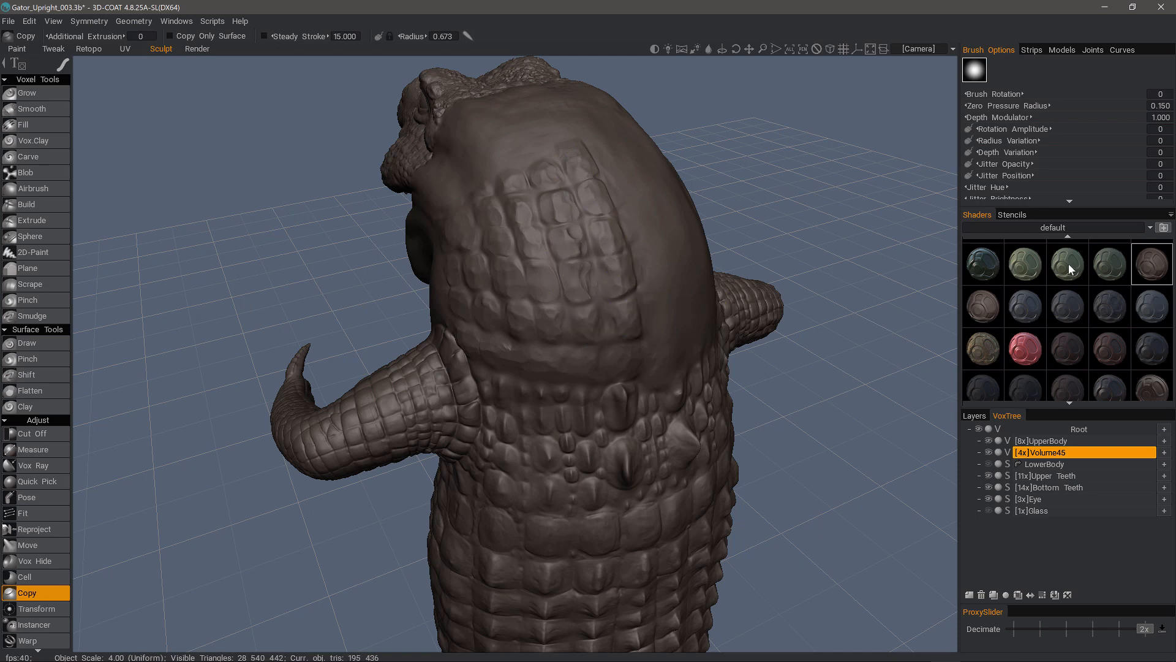
left_click(1071, 262)
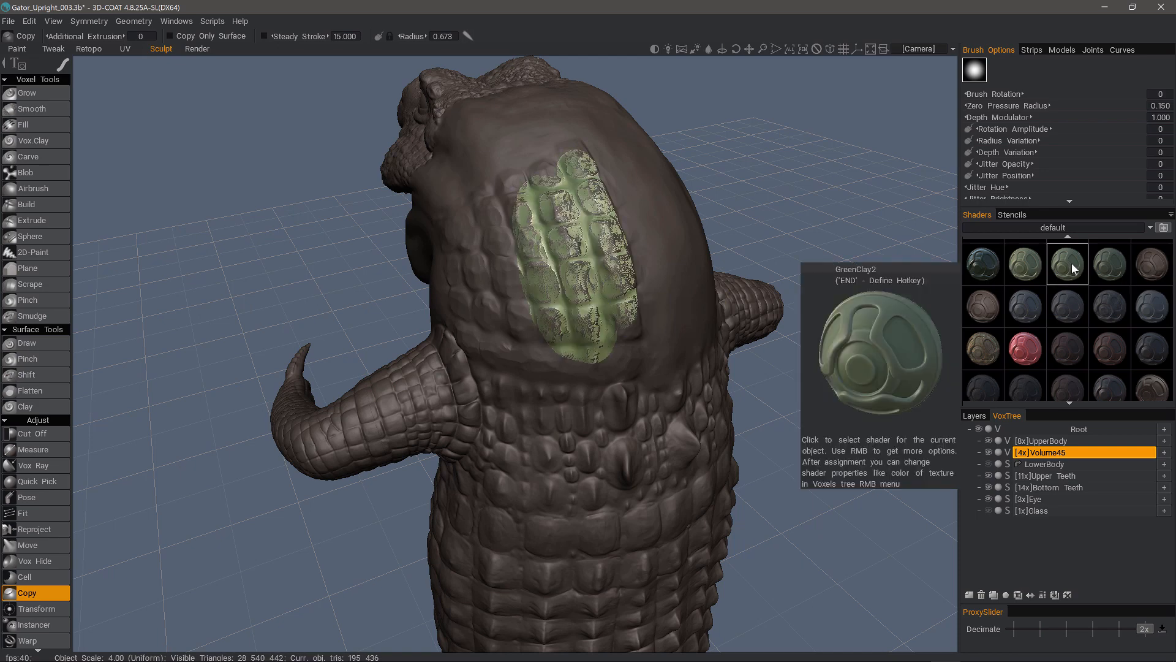
left_click(1045, 452)
- Extend the copied green scale patch down across the head and shoulder
left_click(568, 158)
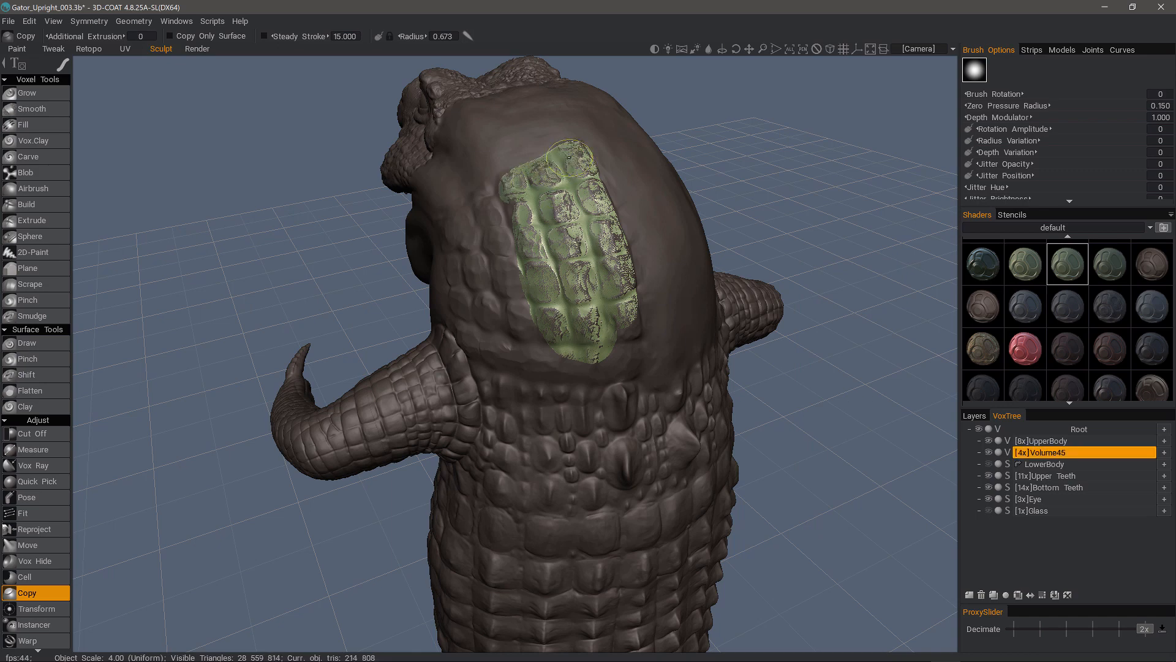
mouse_move(569, 158)
left_mouse_down()
mouse_move(624, 291)
mouse_move(630, 359)
mouse_move(615, 392)
mouse_move(600, 391)
left_mouse_up()
right_click_drag(569, 347, 583, 347)
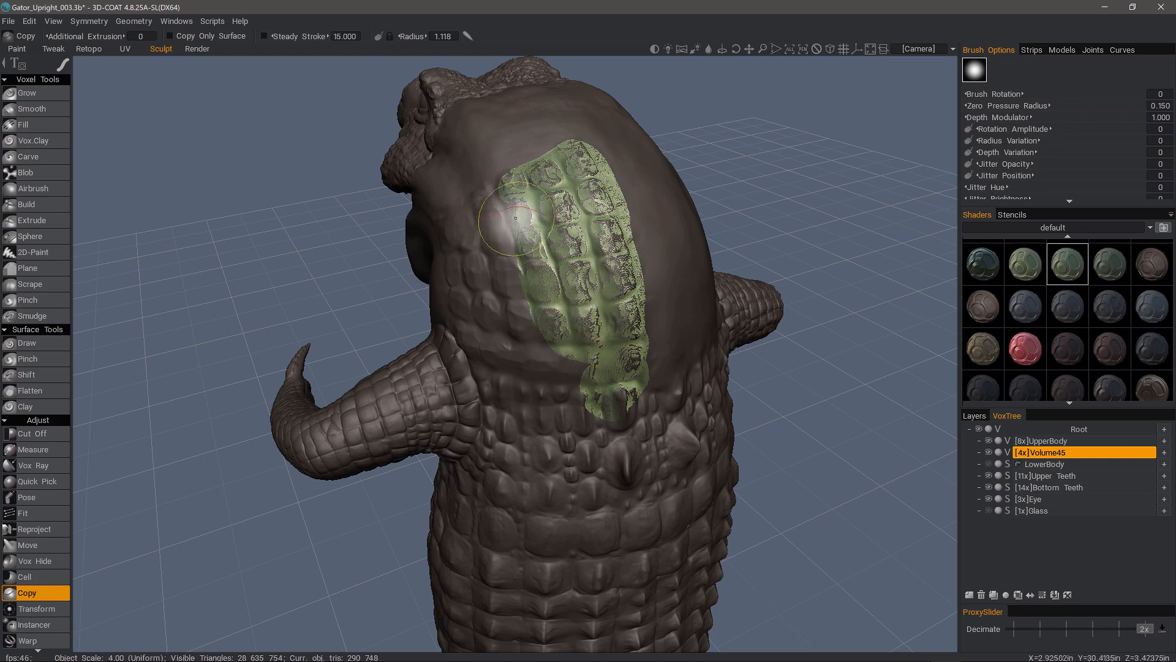
mouse_move(515, 218)
left_mouse_down()
mouse_move(490, 205)
mouse_move(456, 227)
mouse_move(485, 342)
mouse_move(586, 373)
mouse_move(484, 367)
mouse_move(447, 255)
left_mouse_up()
key("KP_6")
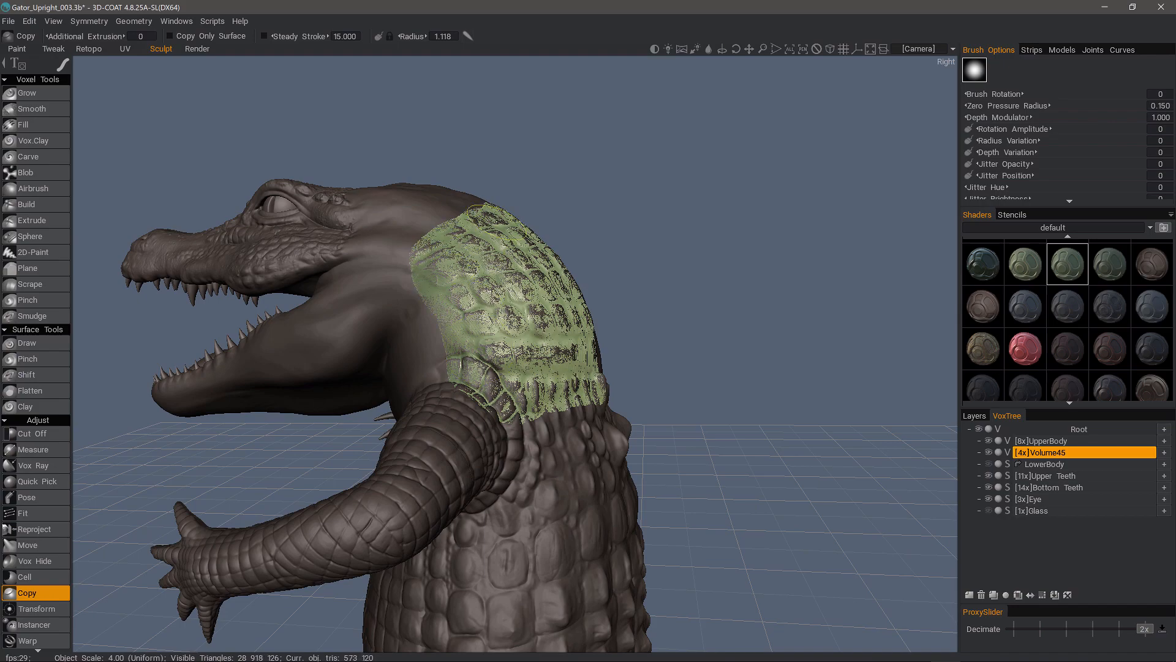
left_click_drag(497, 221, 513, 224)
mouse_move(514, 224)
left_mouse_down("alt")
mouse_move(478, 383)
mouse_move(427, 377)
left_mouse_up("alt")
mouse_move(535, 377)
left_mouse_down()
mouse_move(538, 295)
mouse_move(494, 336)
left_mouse_up()
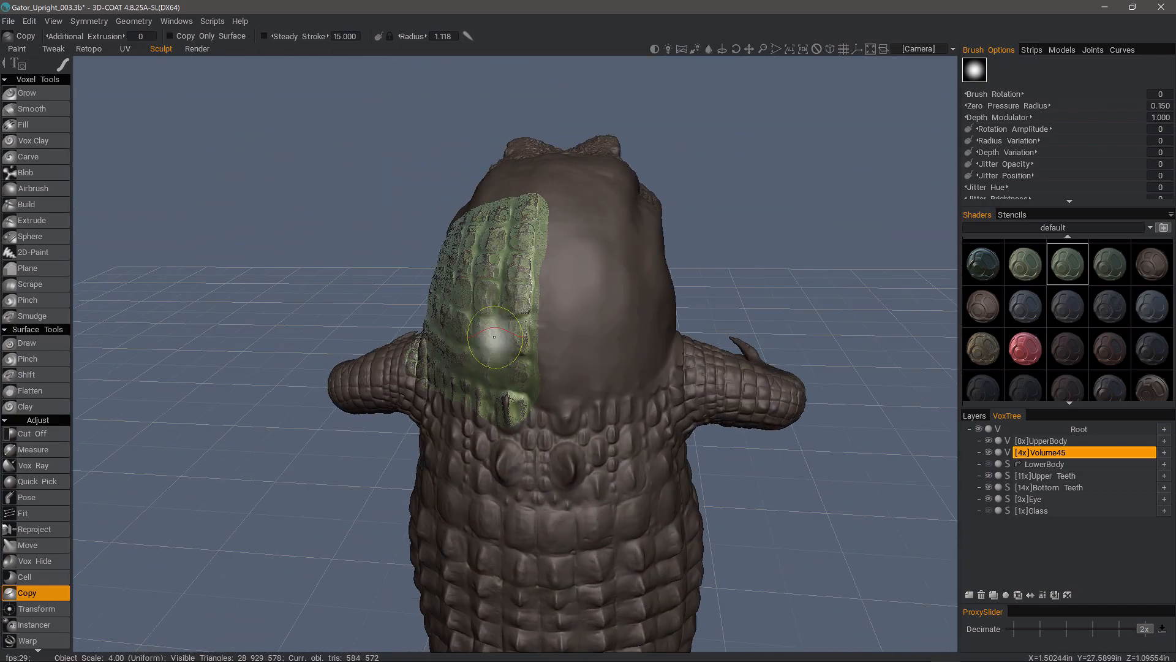
- Hide UpperBody to check the copied patch alone, then show it again
left_click(988, 440)
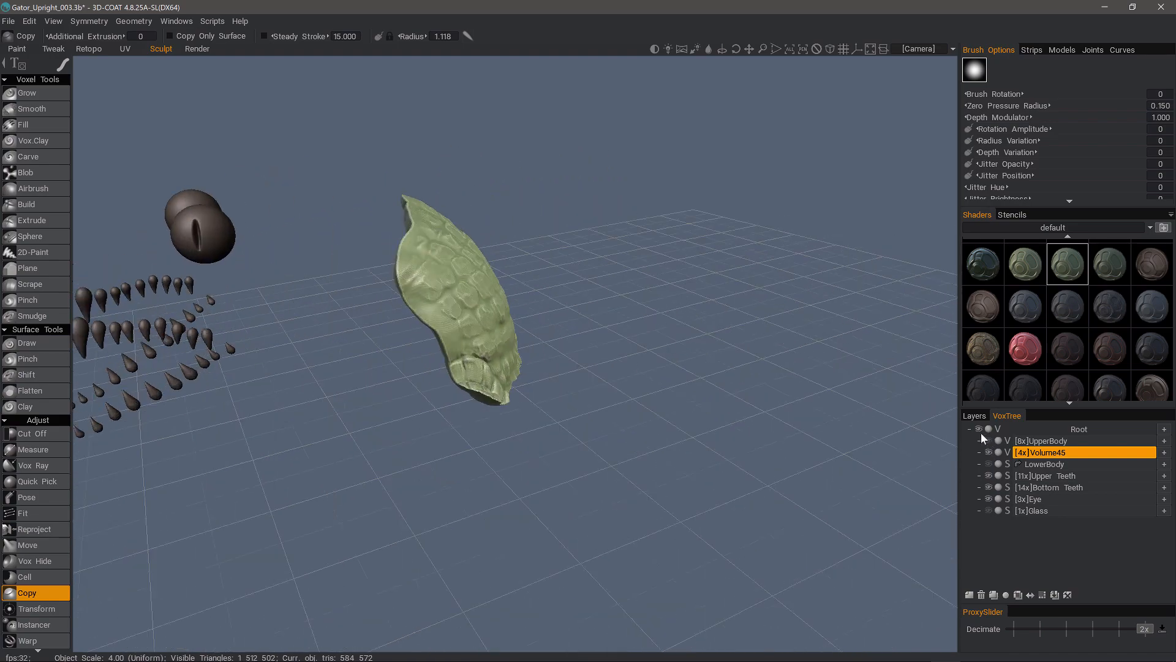
left_click(988, 440)
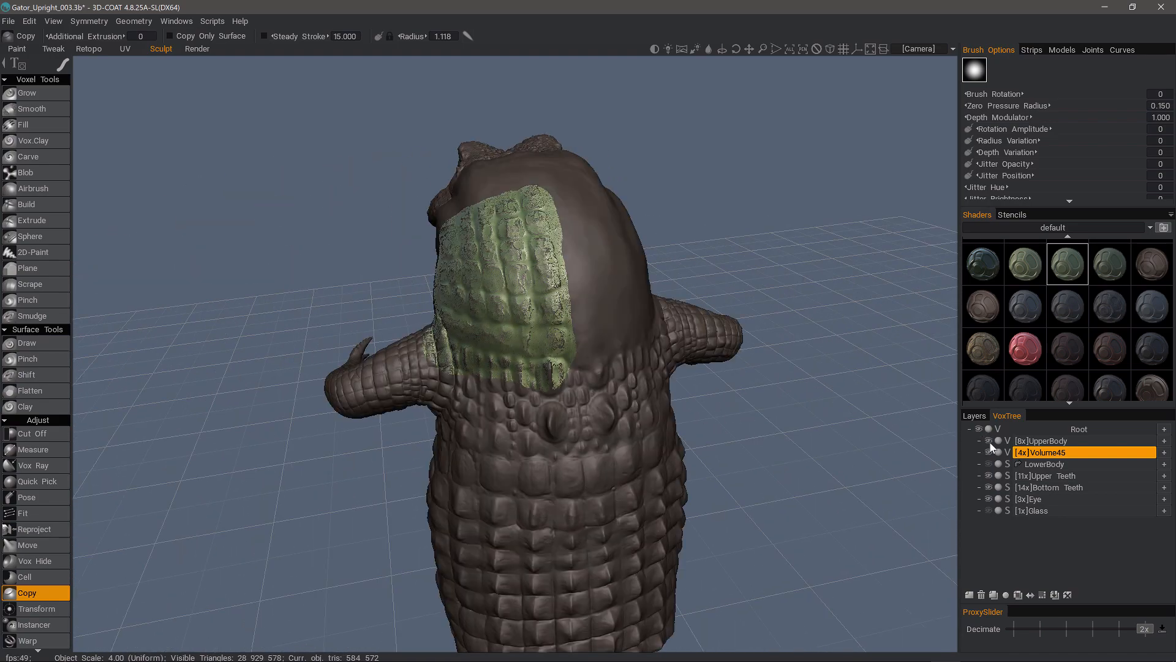
left_click_drag(542, 401, 571, 427, "alt")
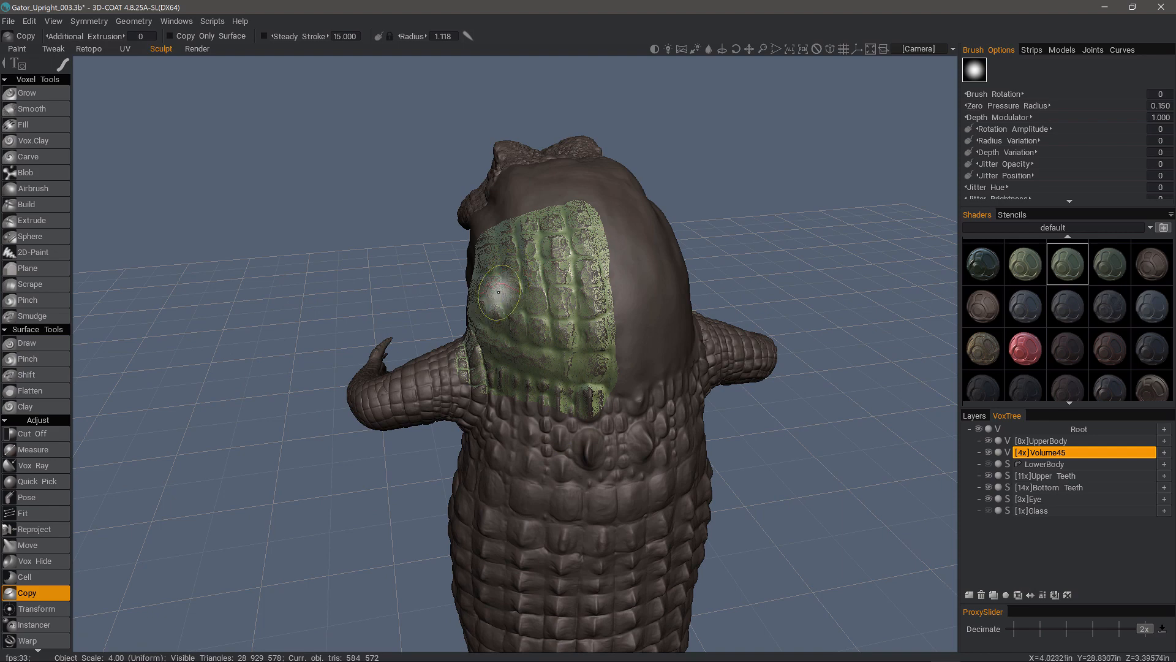
left_click_drag(498, 292, 491, 294, "alt")
right_click(546, 329)
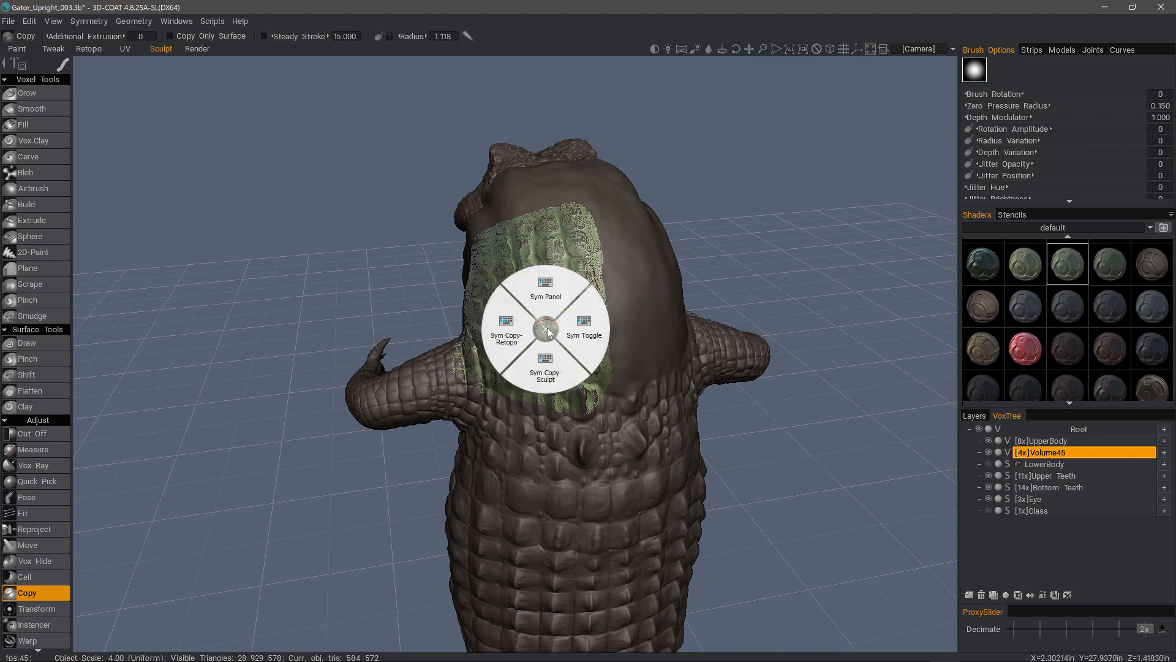
- Review the X-axis mirror plane in the Sym Panel, then toggle symmetry off
left_click(545, 289)
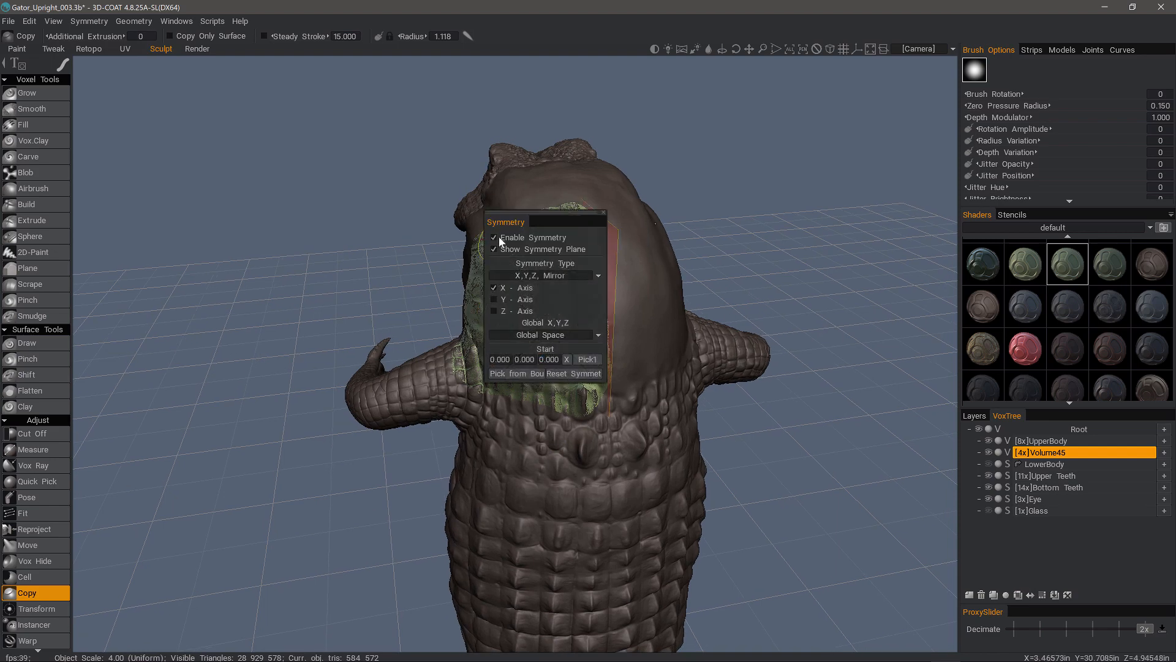
left_click_drag(274, 204, 306, 204)
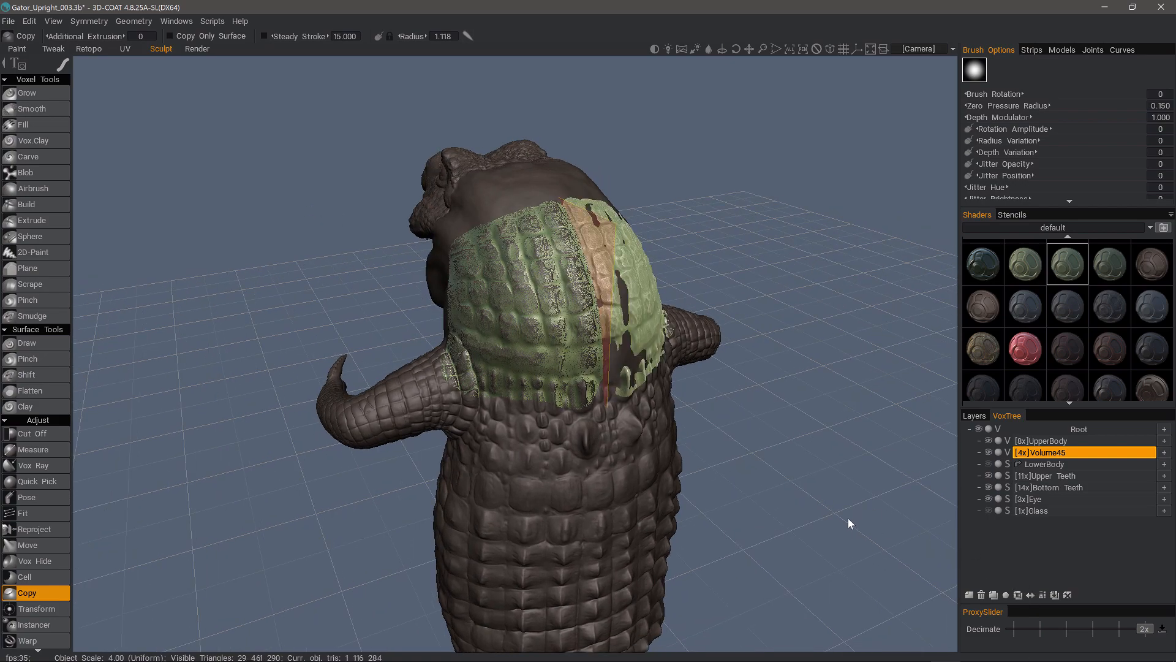
left_click_drag(850, 517, 876, 494)
right_click(816, 493)
left_click(879, 493)
left_click_drag(986, 469, 1084, 451)
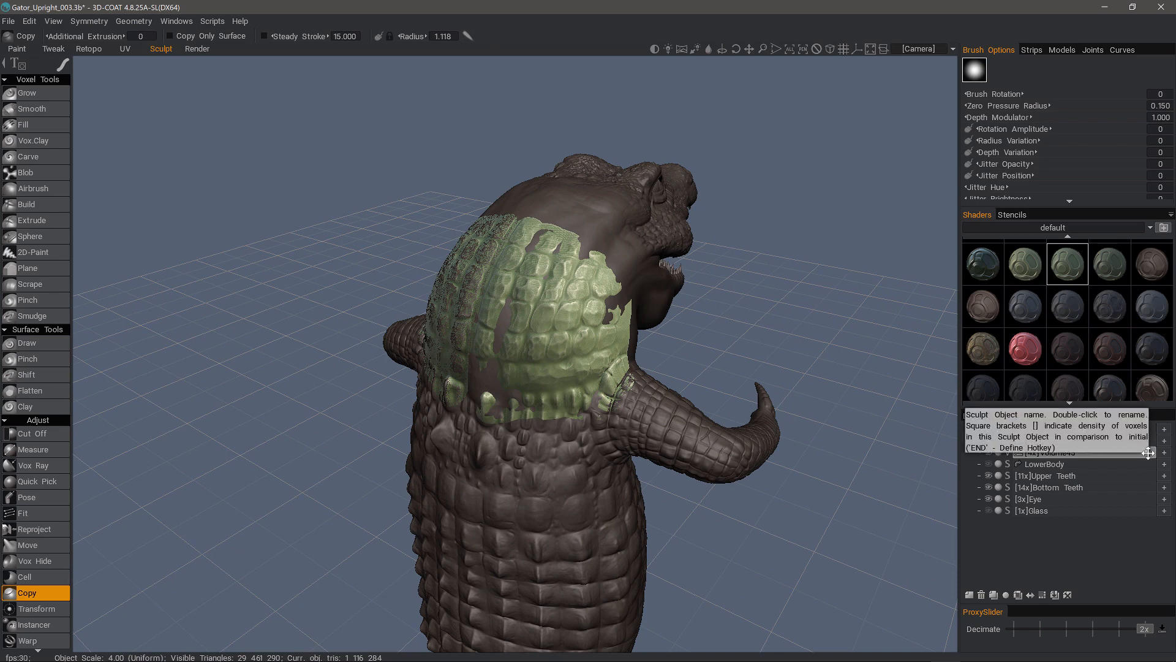
- Merge Volume45 into UpperBody and view the head from the side
left_click_drag(1149, 452, 1149, 441)
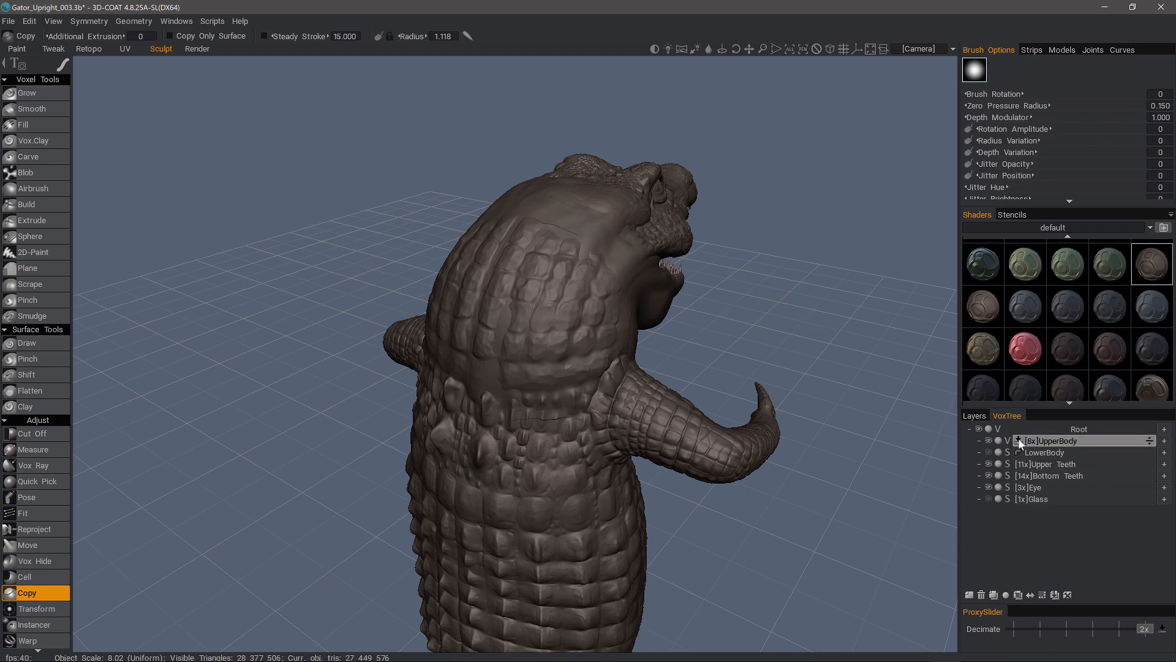
left_click_drag(600, 153, 463, 235, "alt")
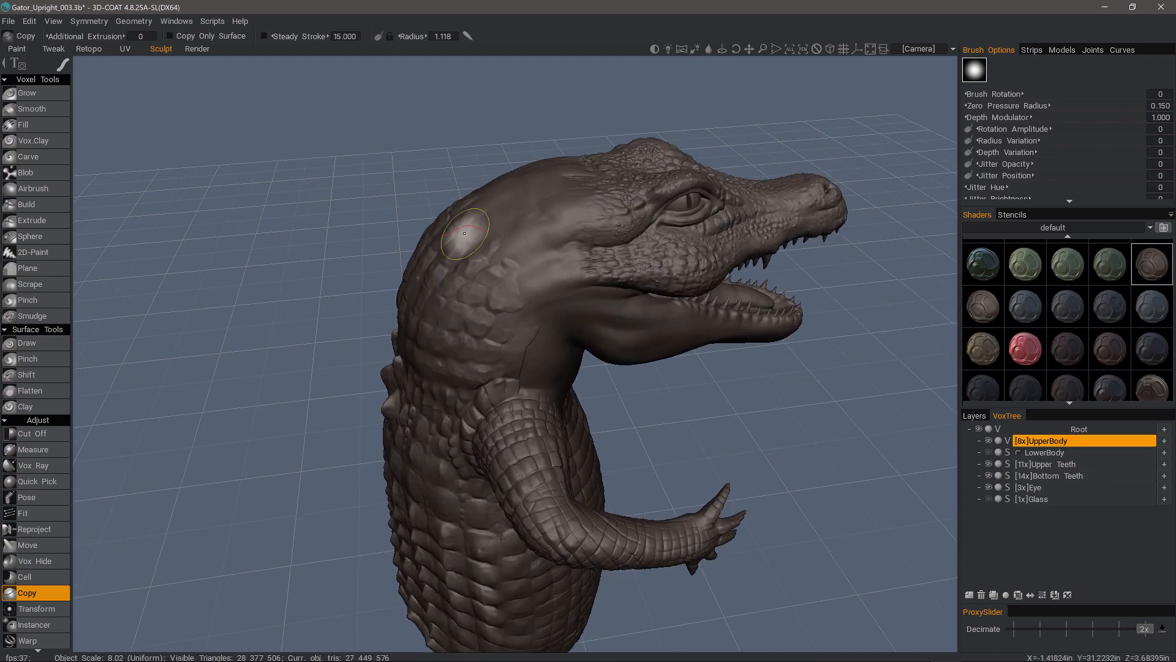
left_click_drag(485, 300, 167, 296, "alt")
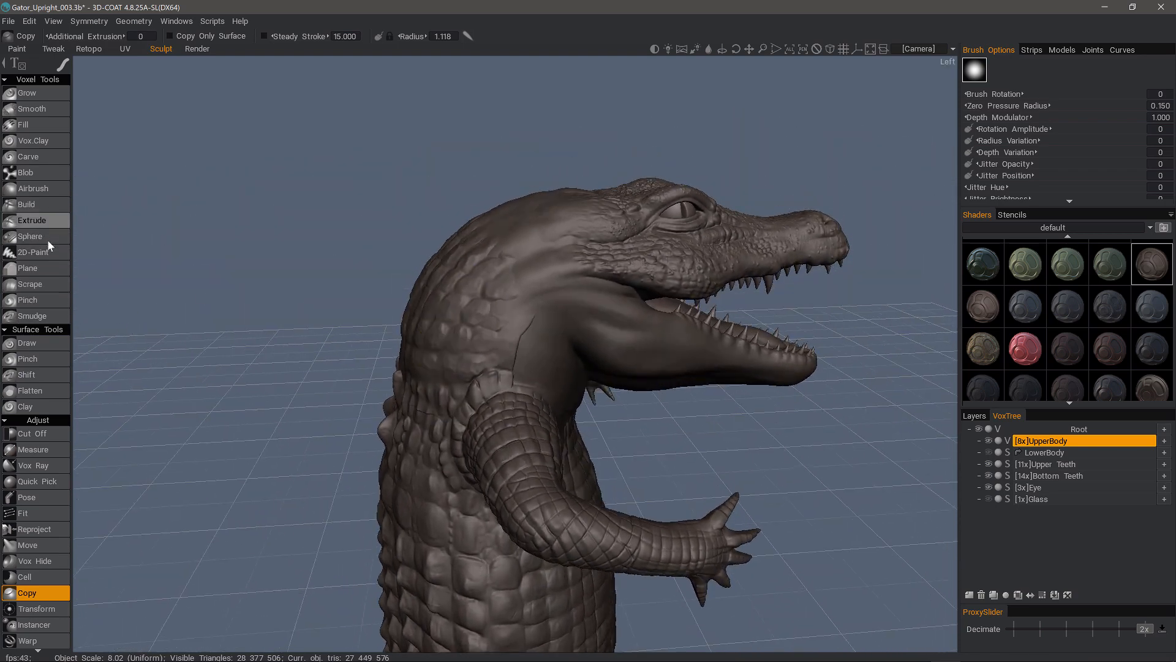
- Smooth the neck scales with the Scrape tool and orbit to a top-down front view
left_click(42, 283)
mouse_move(519, 355)
left_mouse_down()
mouse_move(521, 332)
mouse_move(511, 362)
mouse_move(456, 379)
mouse_move(460, 421)
mouse_move(485, 456)
left_mouse_up()
right_click_drag(553, 283, 550, 282)
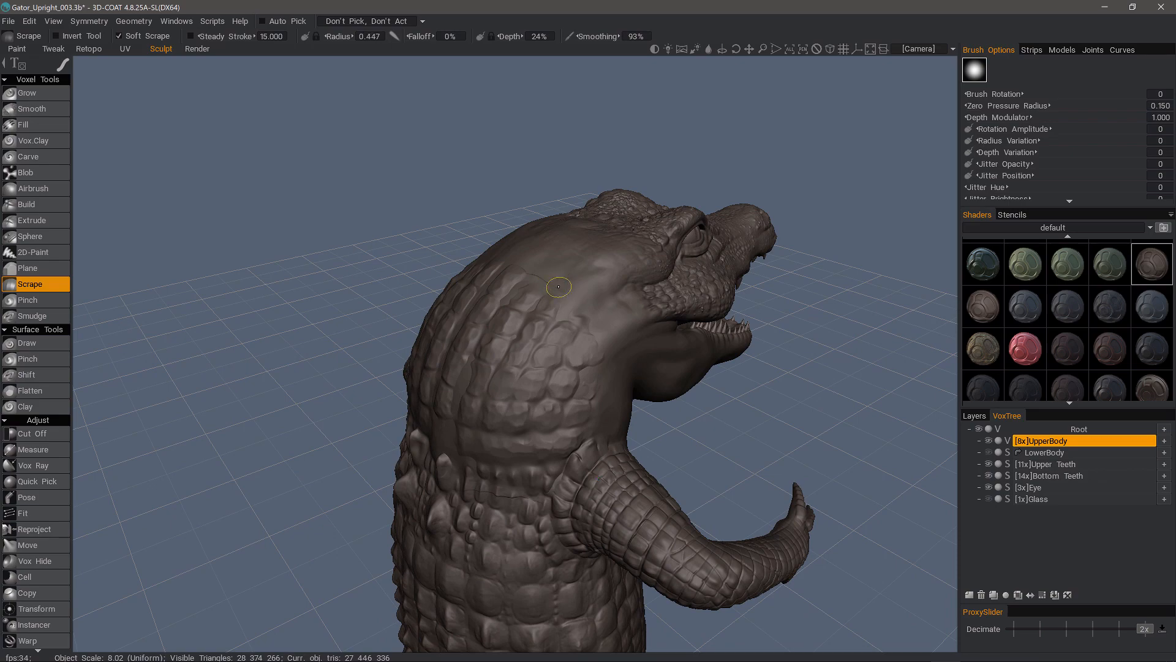
mouse_move(538, 270)
left_mouse_down("alt")
mouse_move(560, 245)
mouse_move(513, 240)
left_mouse_up("alt")
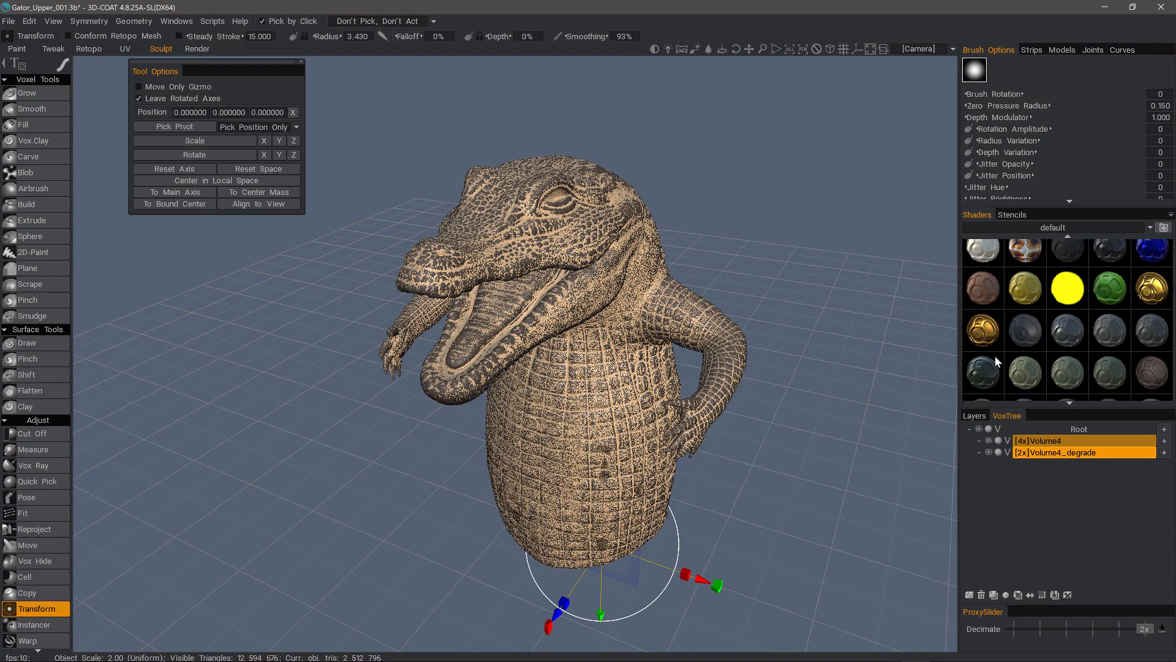
- Make Volume4_degrade active and hide Volume4, viewing the gator from behind
left_click(1059, 452)
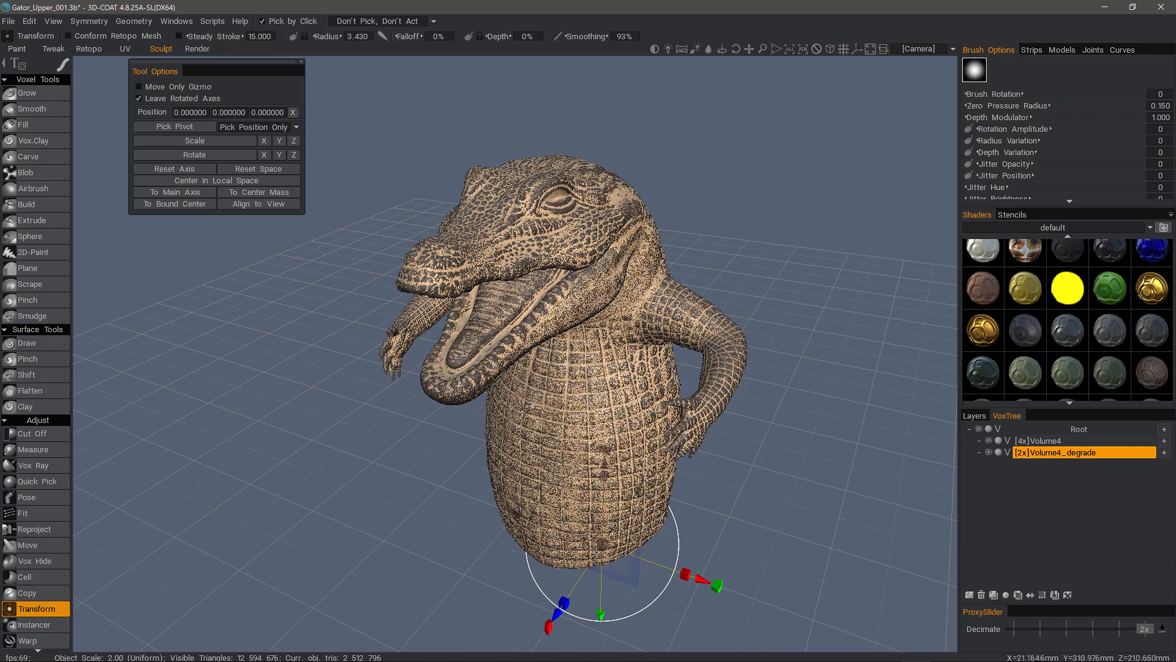
left_click(988, 440)
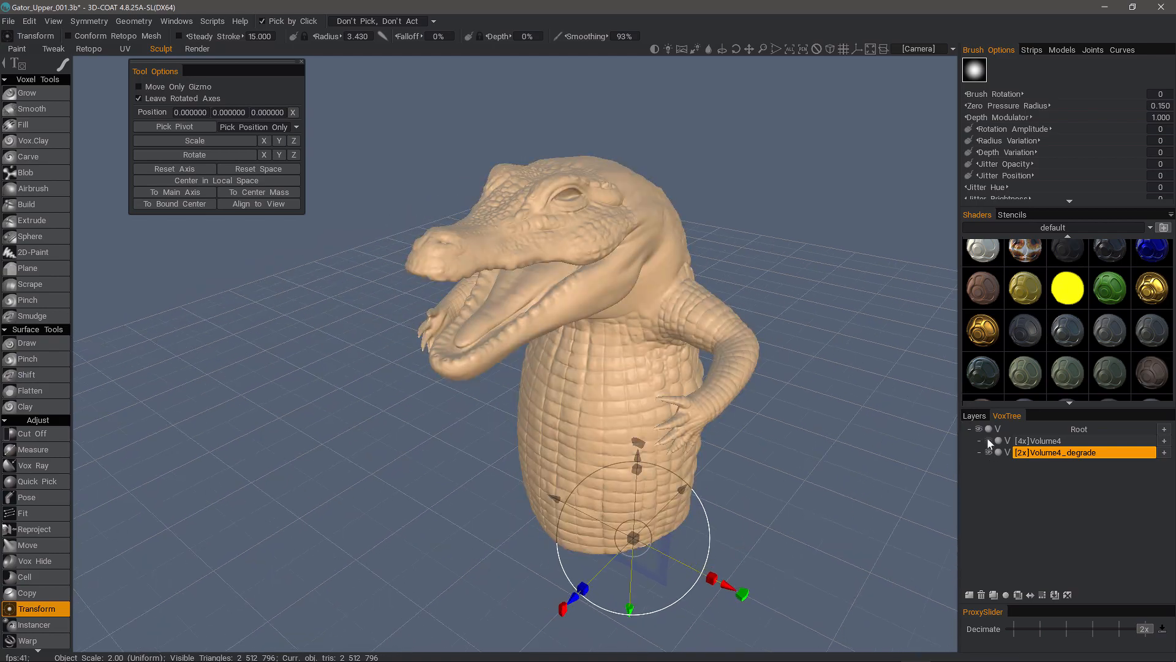
left_click_drag(888, 386, 533, 337)
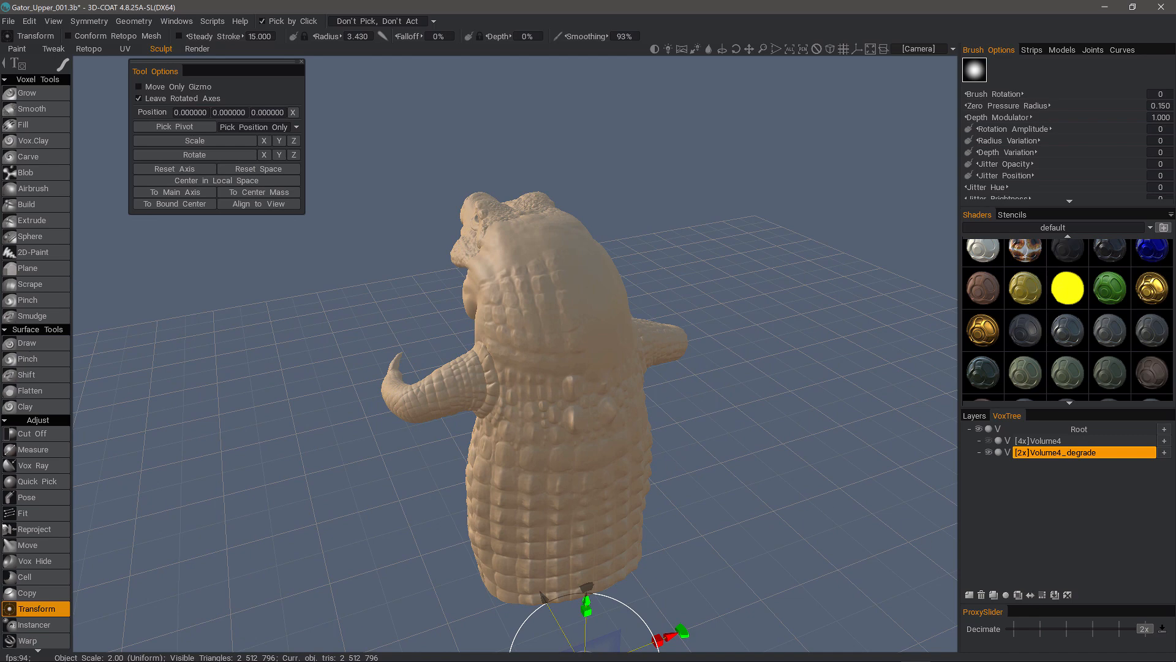
- Enable X-axis symmetry from the Sym Panel and orbit to view the mirror plane
key("s")
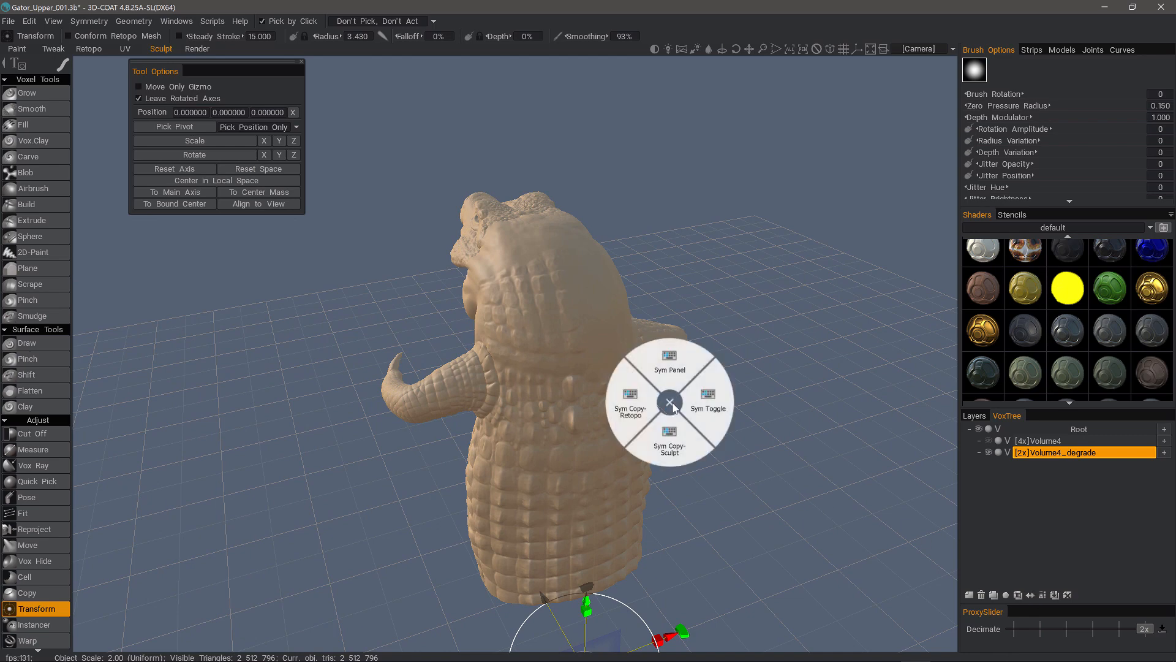
left_click(676, 370)
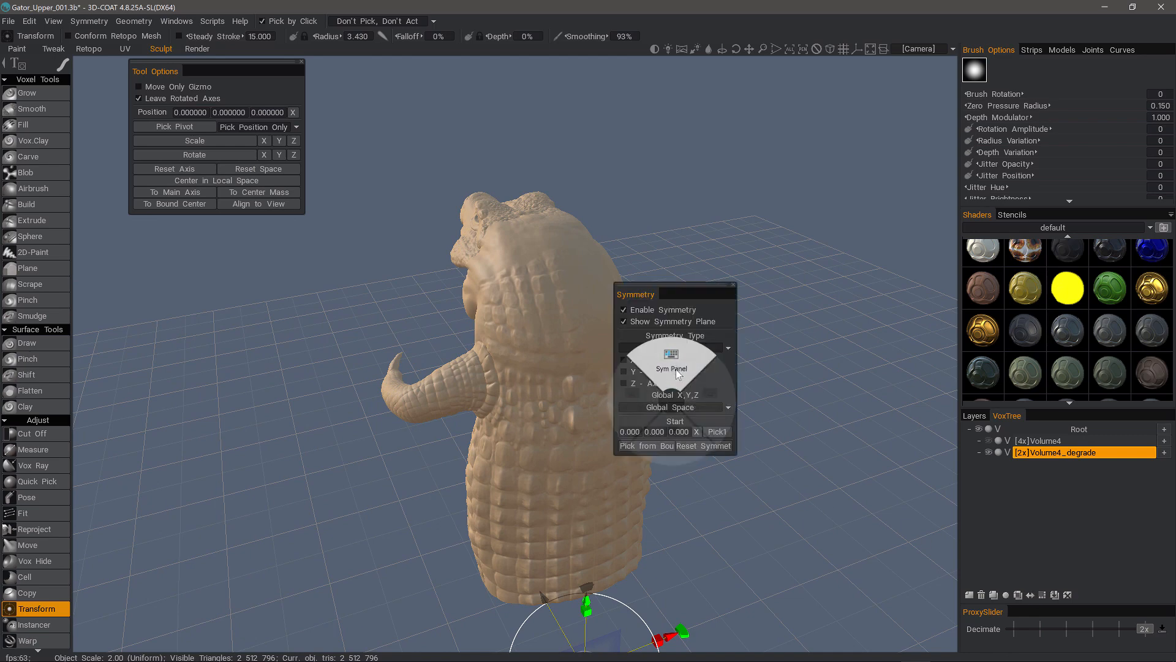
left_click(624, 361)
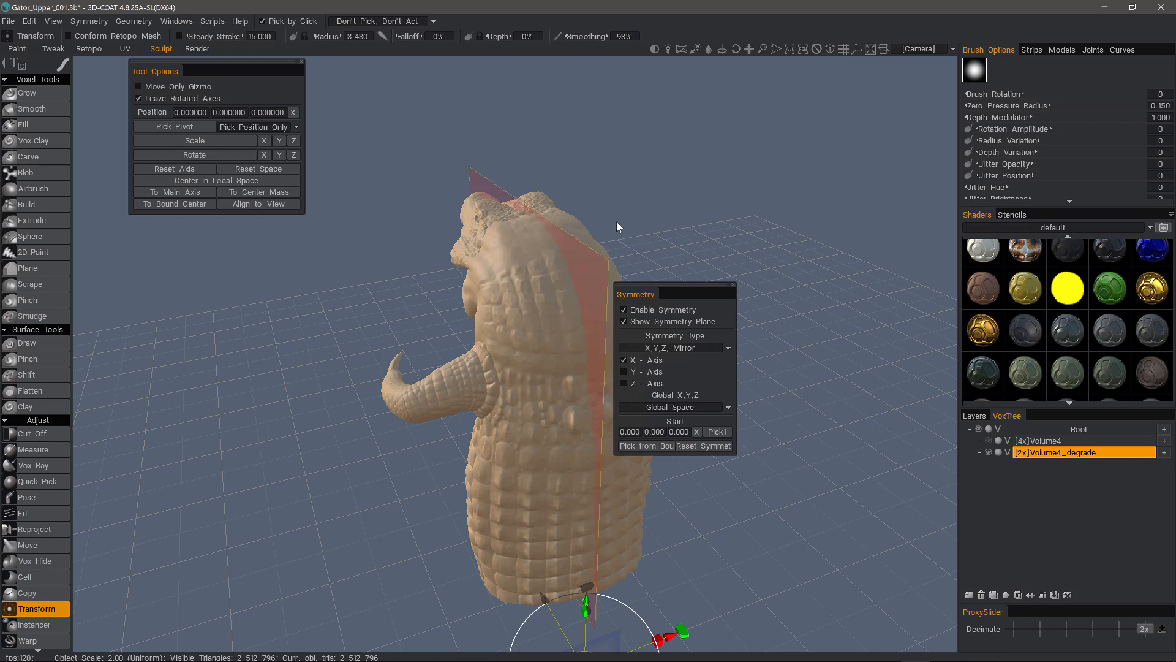
left_click_drag(617, 222, 513, 299)
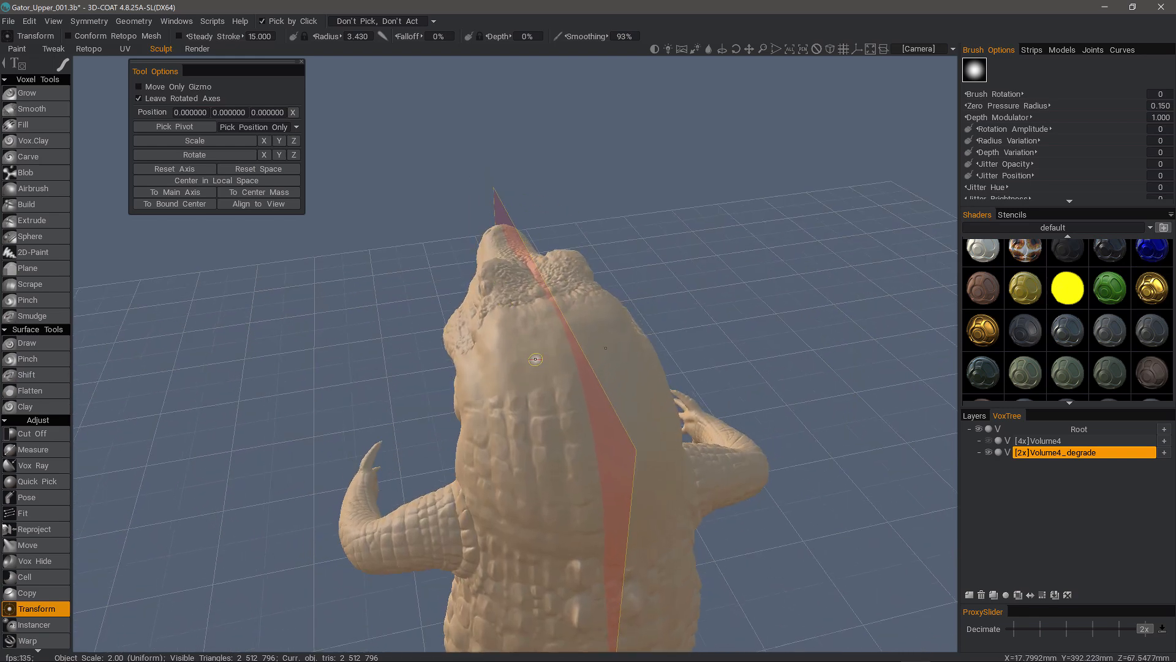
key("h")
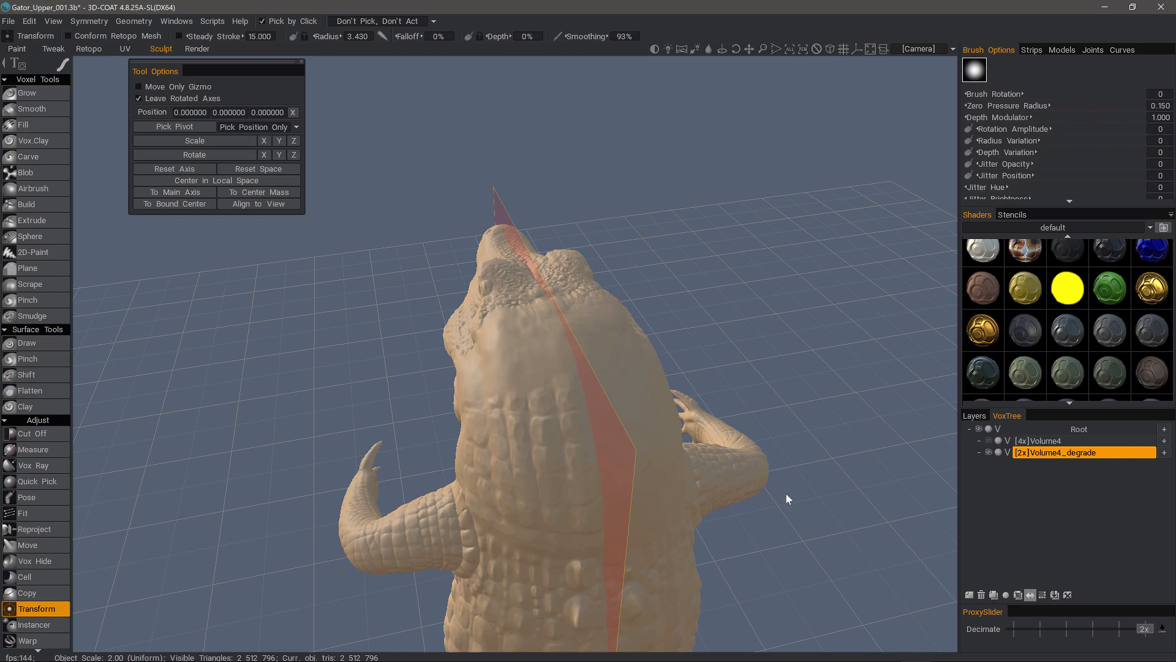
left_click_drag(788, 490, 402, 427)
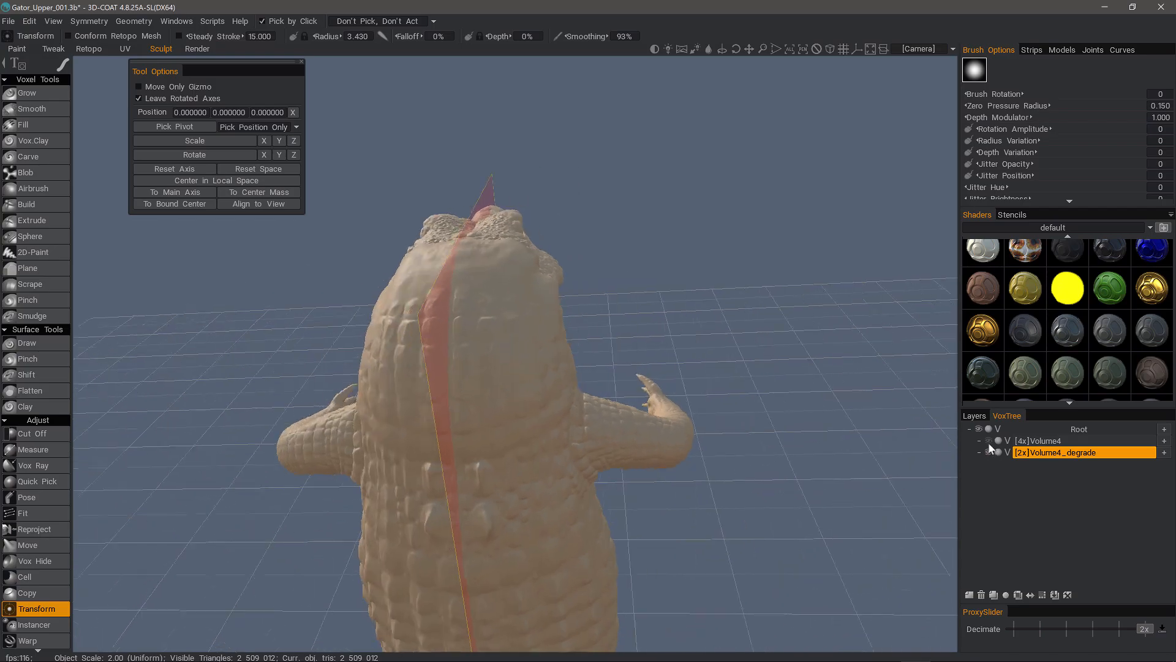
- Unhide Volume4, select Volume4_degrade and start Reproject (in-scan 5.200, out-scan 9.600)
left_click(988, 440)
left_click(1057, 442)
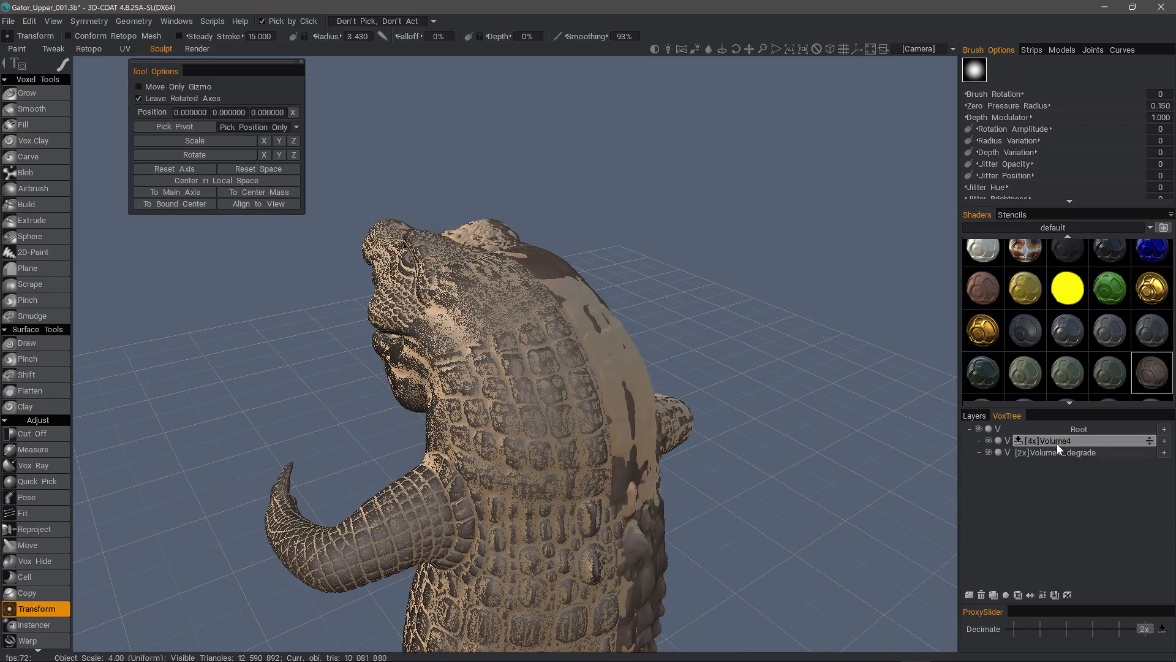
left_click(1057, 444)
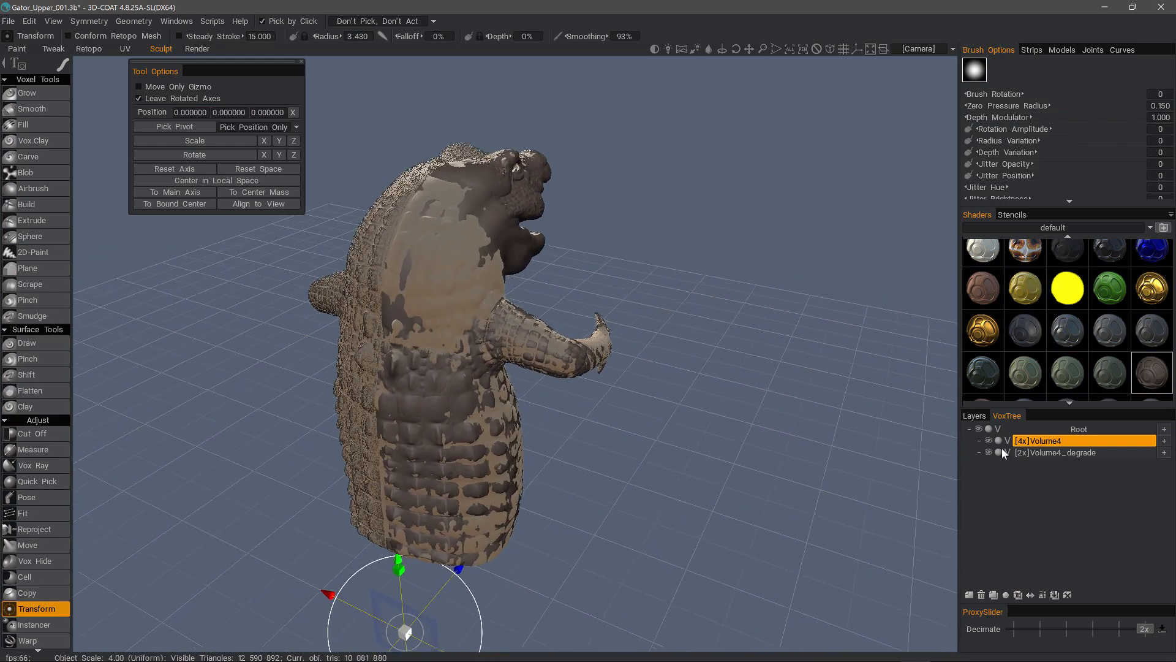
left_click(1058, 452)
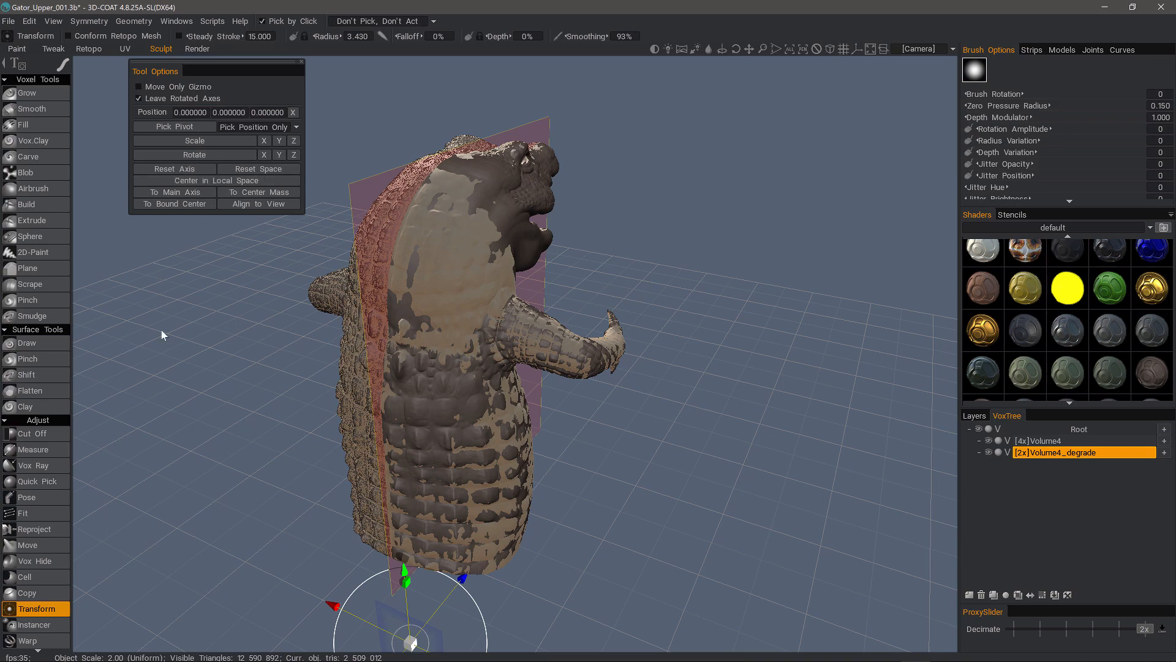
left_click(46, 535)
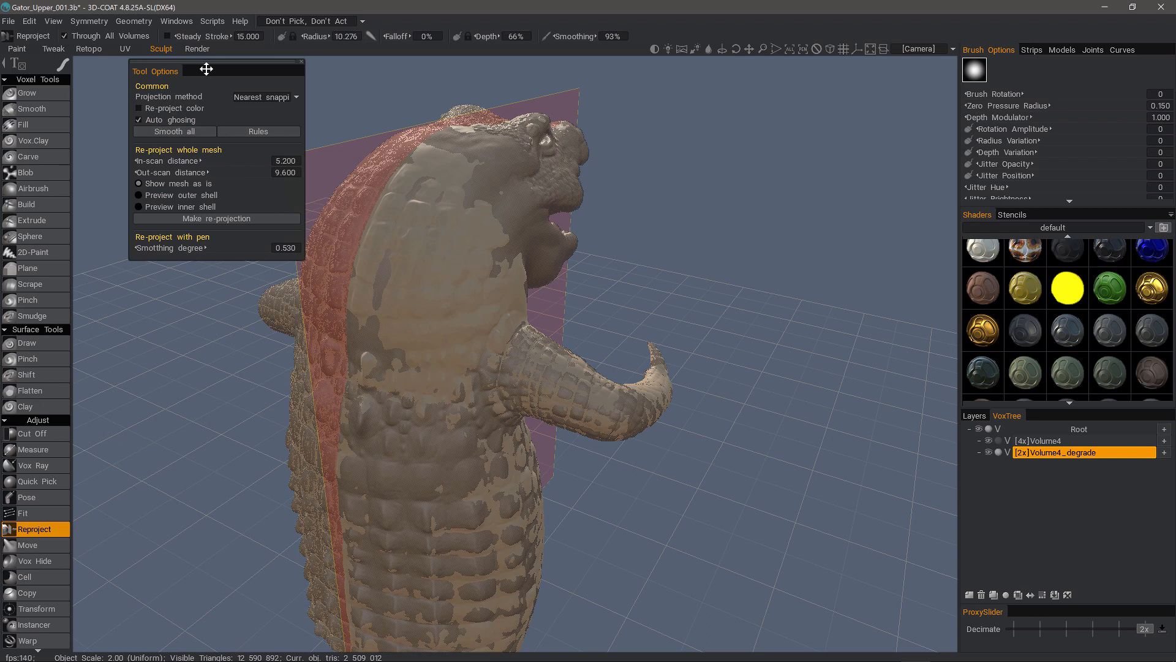
- Preview the outer scanning shell and set the out-scan distance to 11.400
left_click_drag(206, 69, 176, 110)
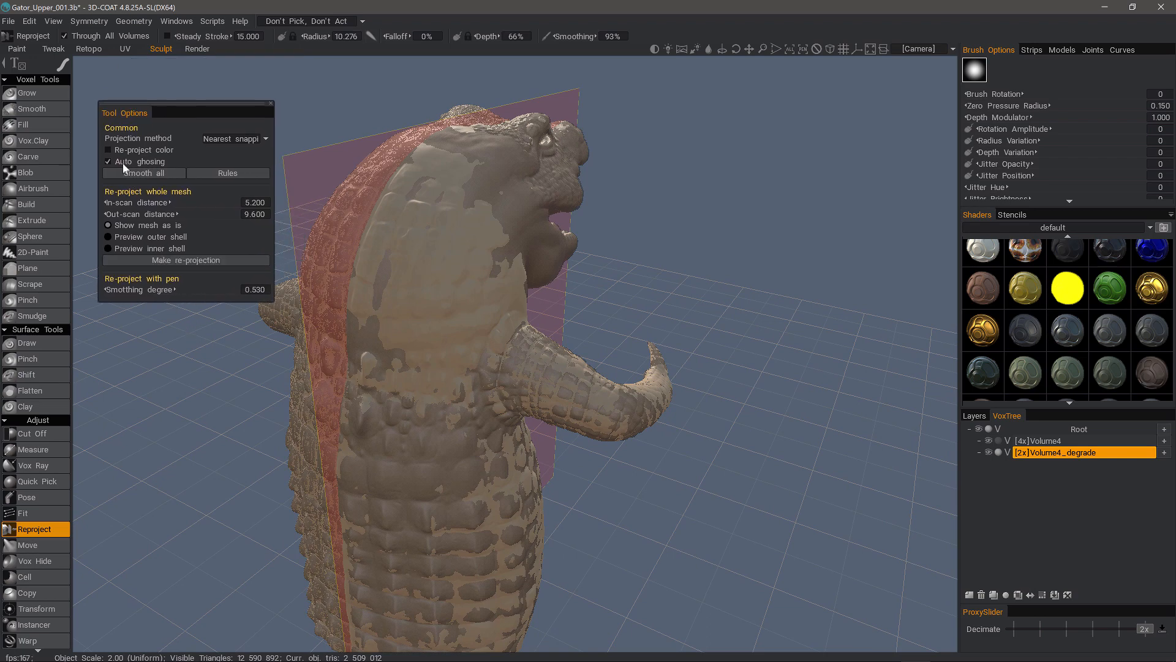
left_click(137, 237)
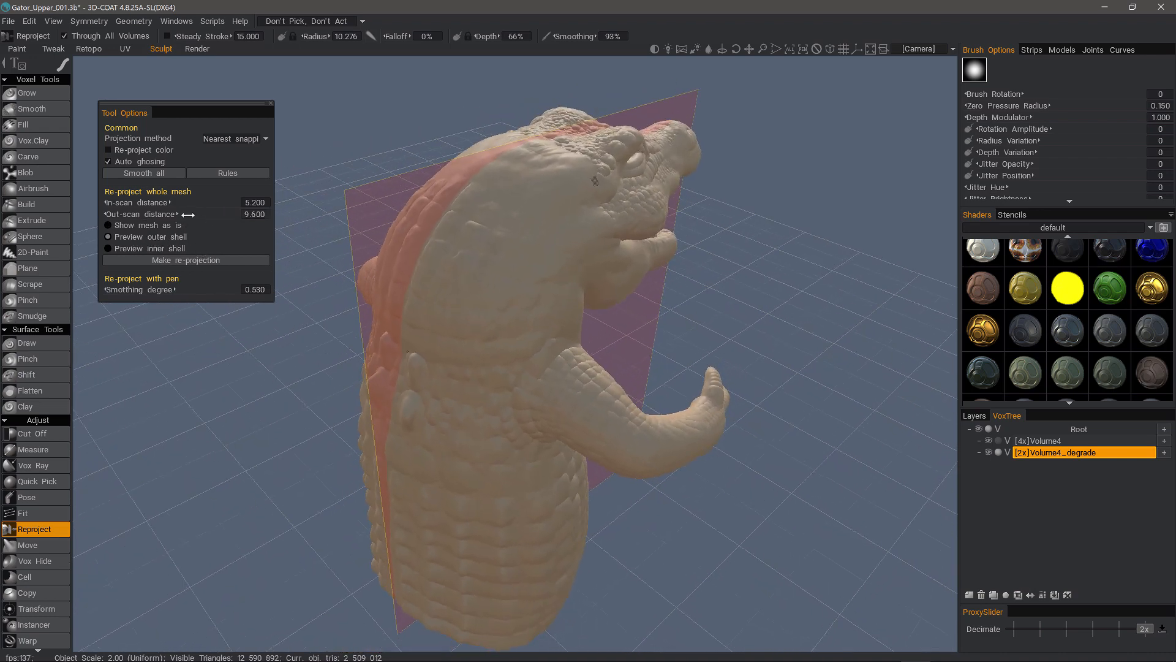
left_click_drag(192, 213, 176, 213)
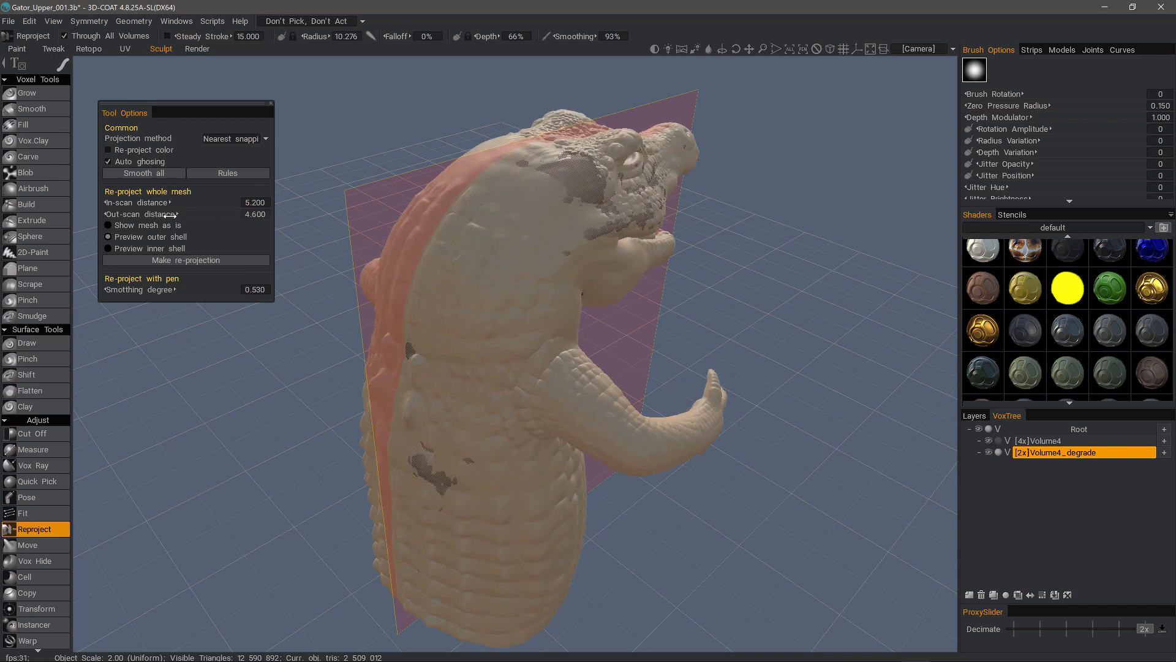
left_click_drag(156, 214, 190, 215)
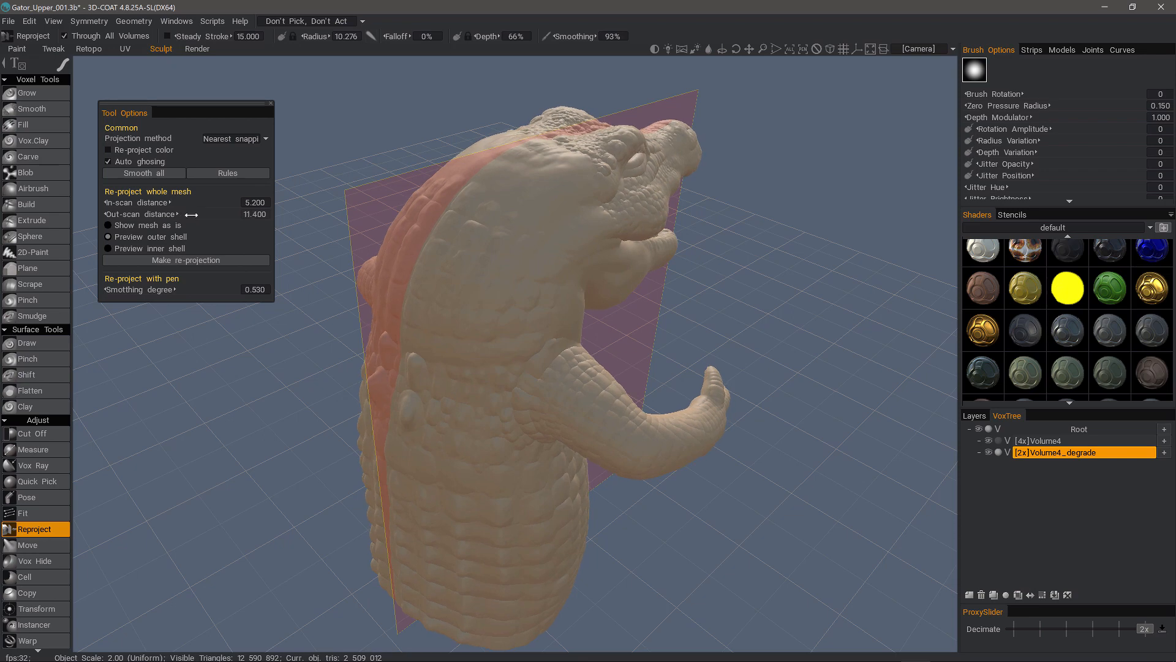
- Preview the inner shell, raise in-scan distance to 13.600, then choose Show mesh as is
left_click(152, 249)
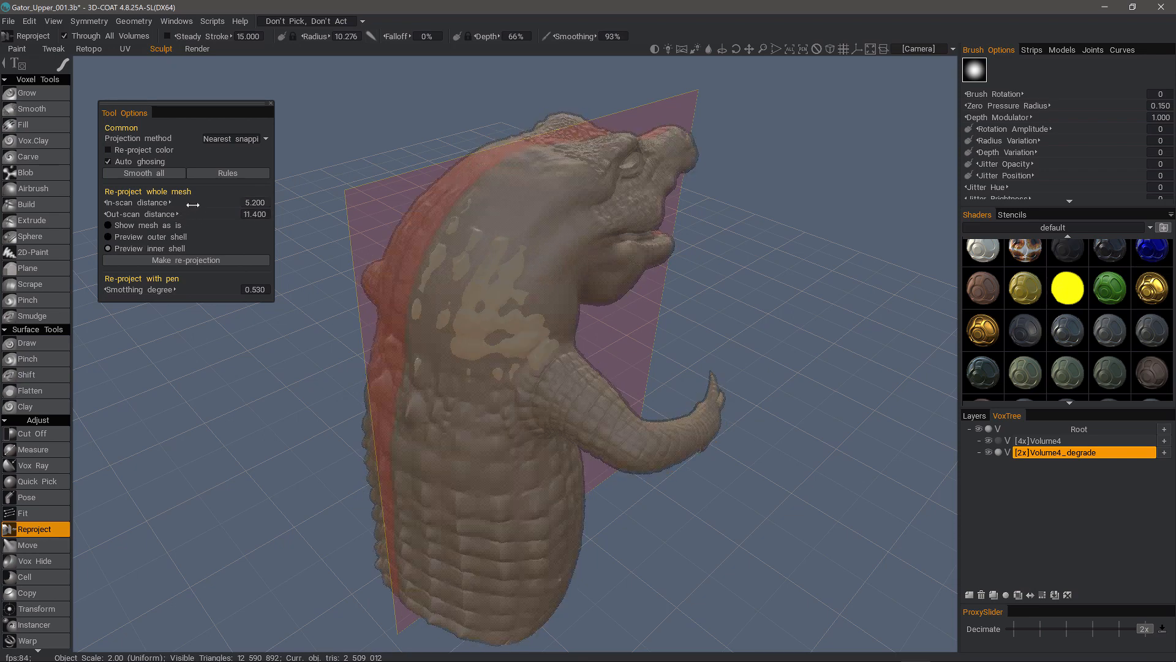
left_click_drag(195, 203, 197, 207)
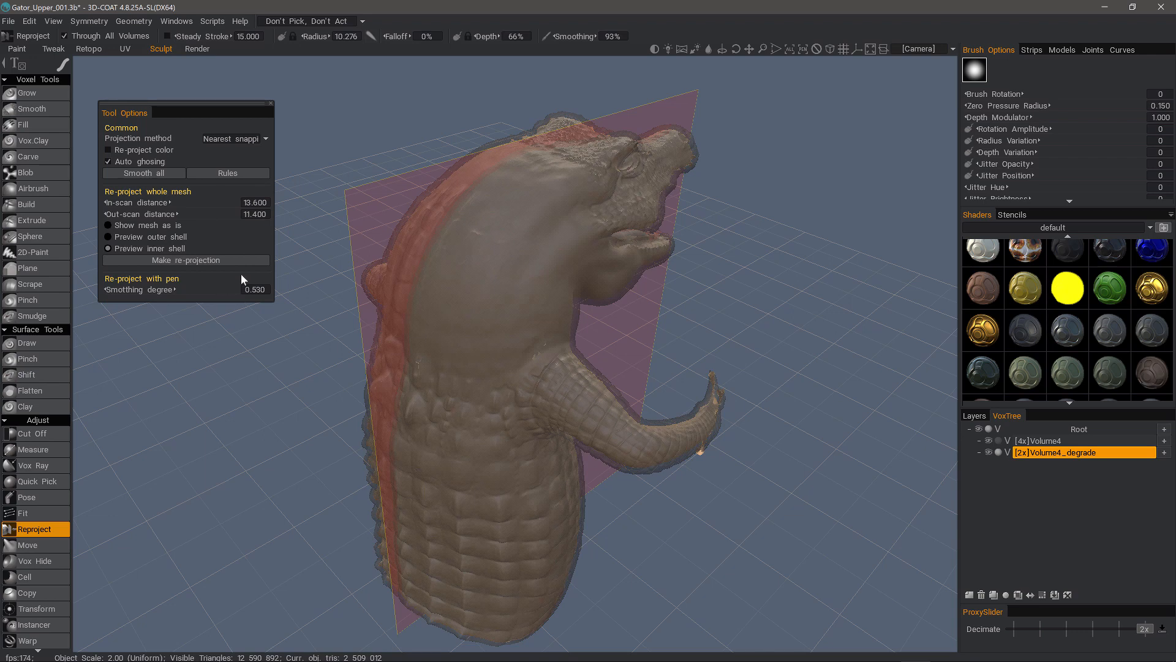
mouse_move(72, 81)
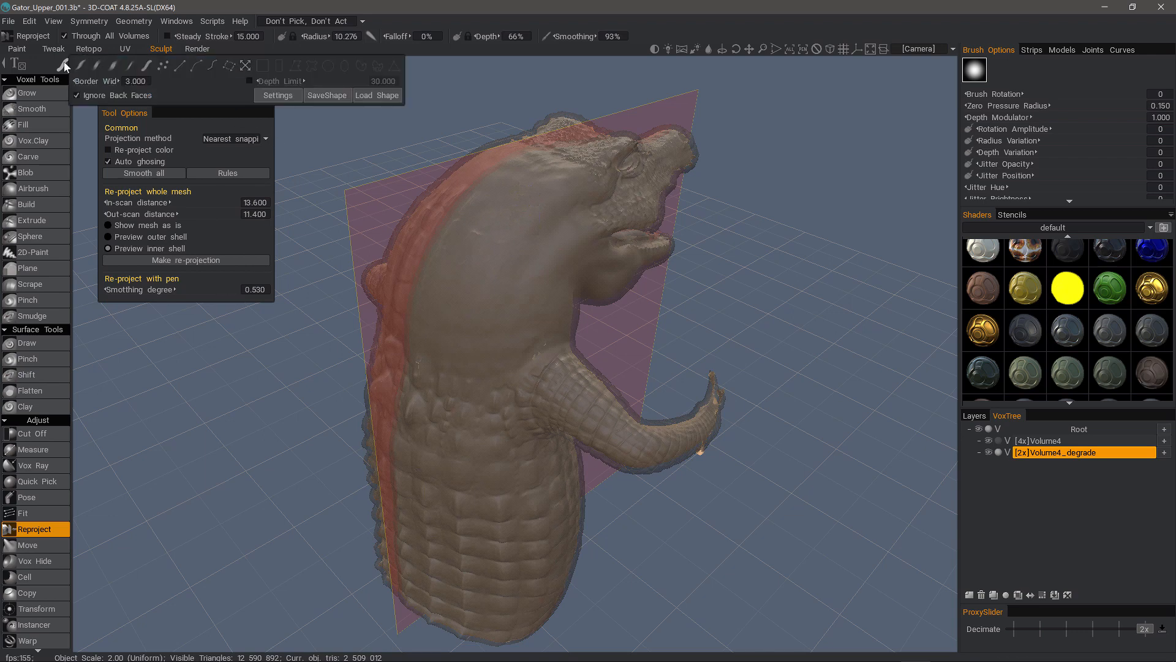
left_click_drag(533, 318, 561, 318, "alt")
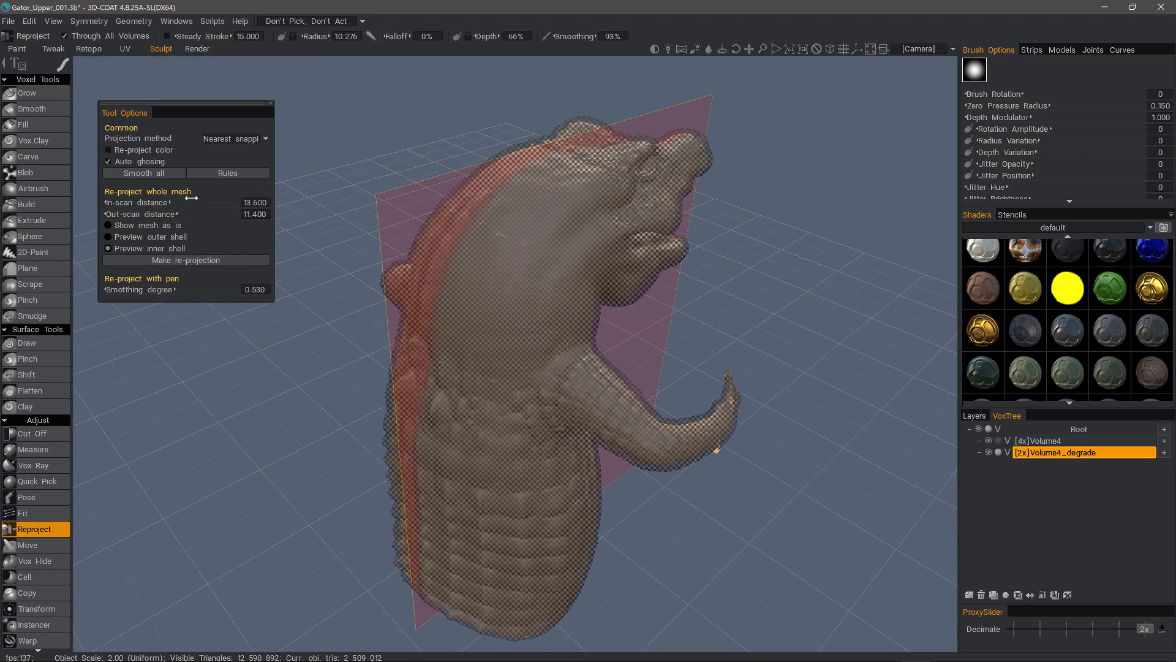
left_click(138, 226)
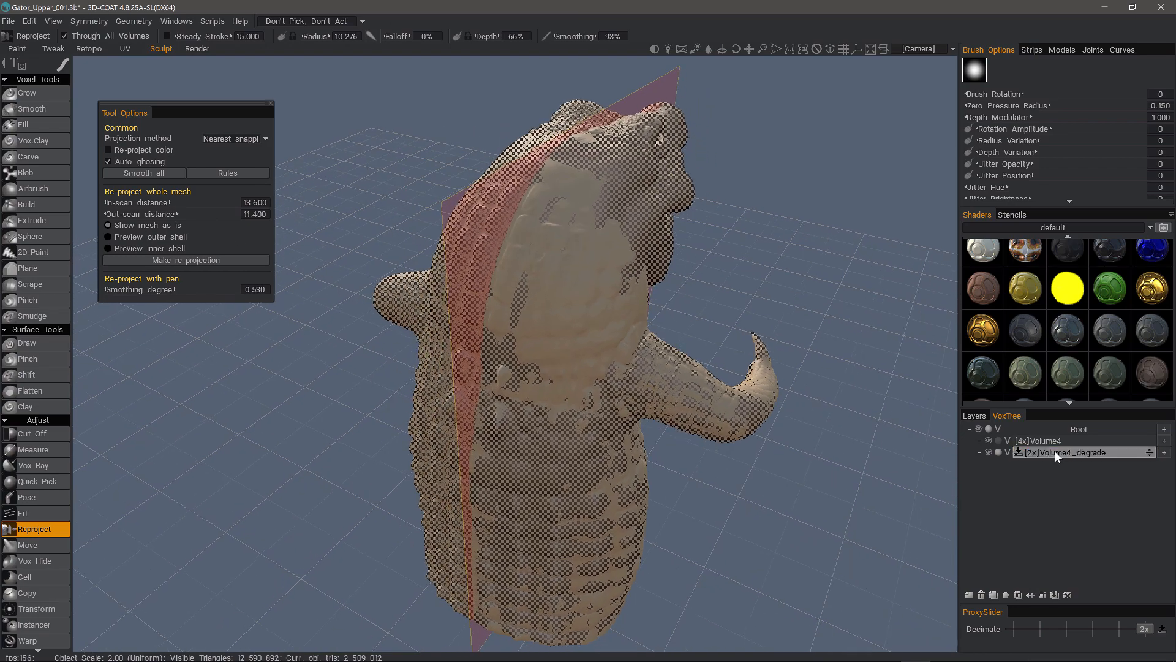
- Make Volume4 current and brush scale detail back onto the smooth patches on the gator's left side
left_click(1055, 441)
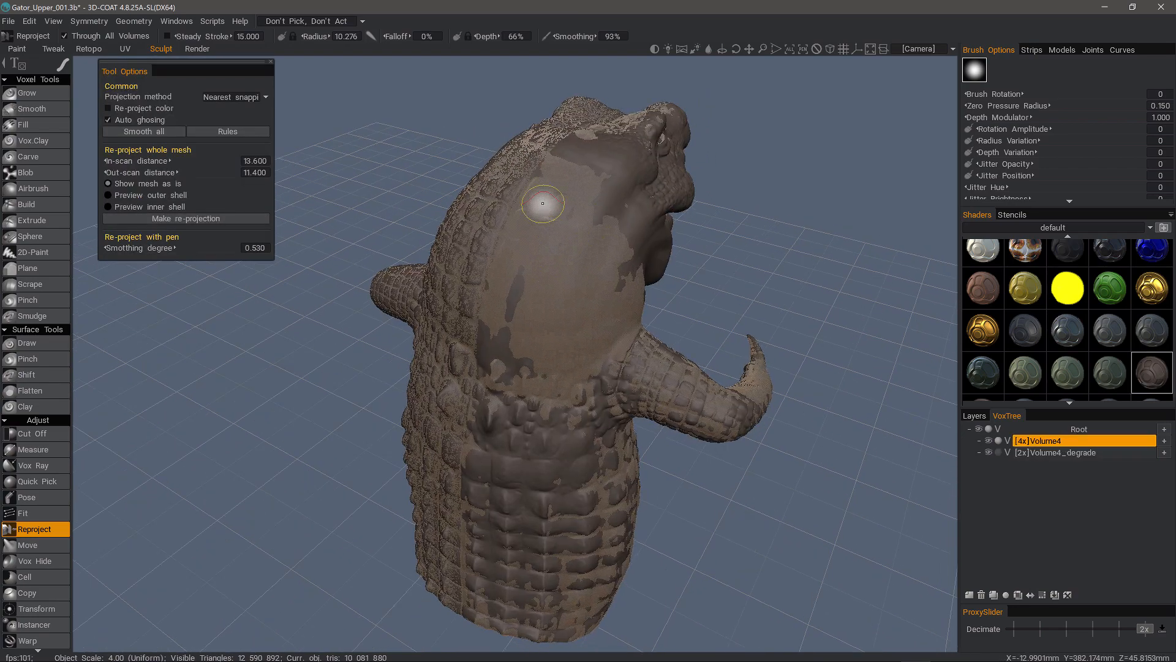
mouse_move(542, 190)
left_mouse_down()
mouse_move(493, 294)
mouse_move(499, 417)
mouse_move(529, 252)
left_mouse_up()
left_click_drag(585, 174, 519, 395)
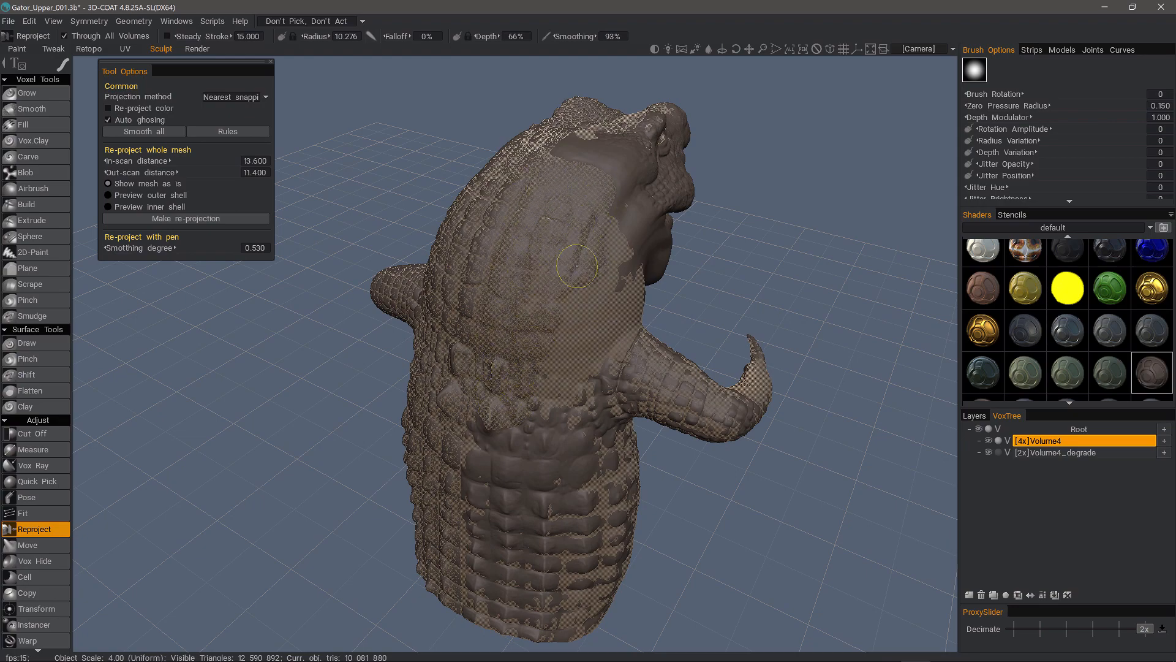
mouse_move(577, 266)
left_mouse_down("alt")
mouse_move(536, 281)
mouse_move(578, 266)
mouse_move(550, 312)
mouse_move(618, 433)
mouse_move(541, 232)
mouse_move(583, 263)
left_mouse_up("alt")
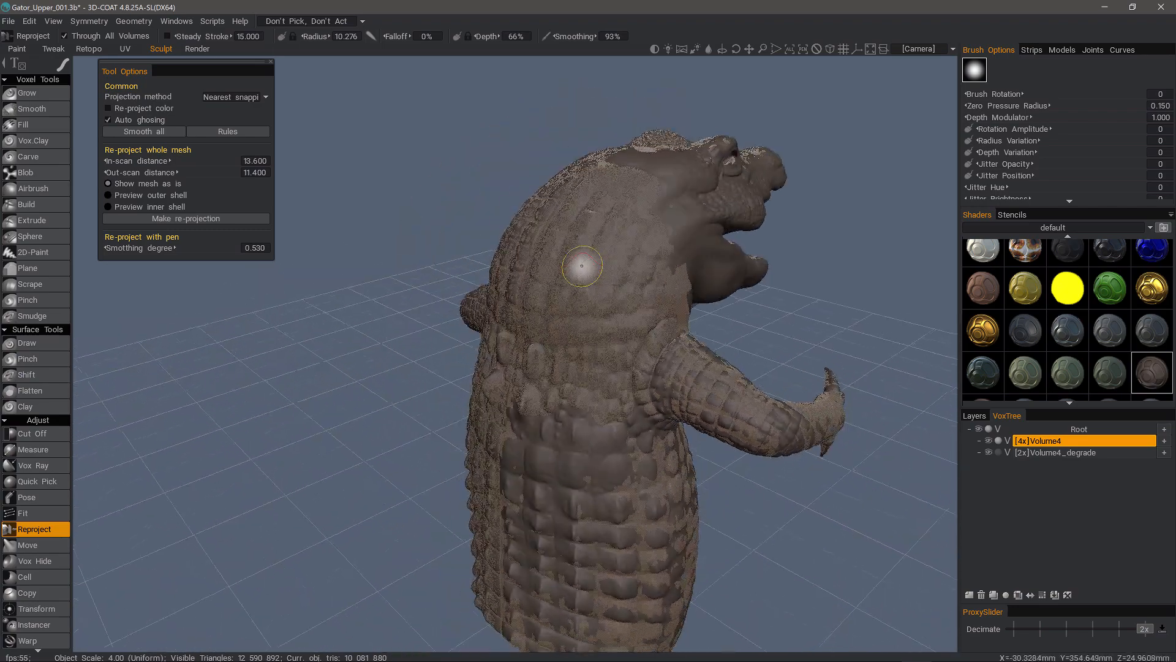
- Hide Volume4_degrade and orbit around the fully scaled Volume4 gator to inspect it
left_click(988, 453)
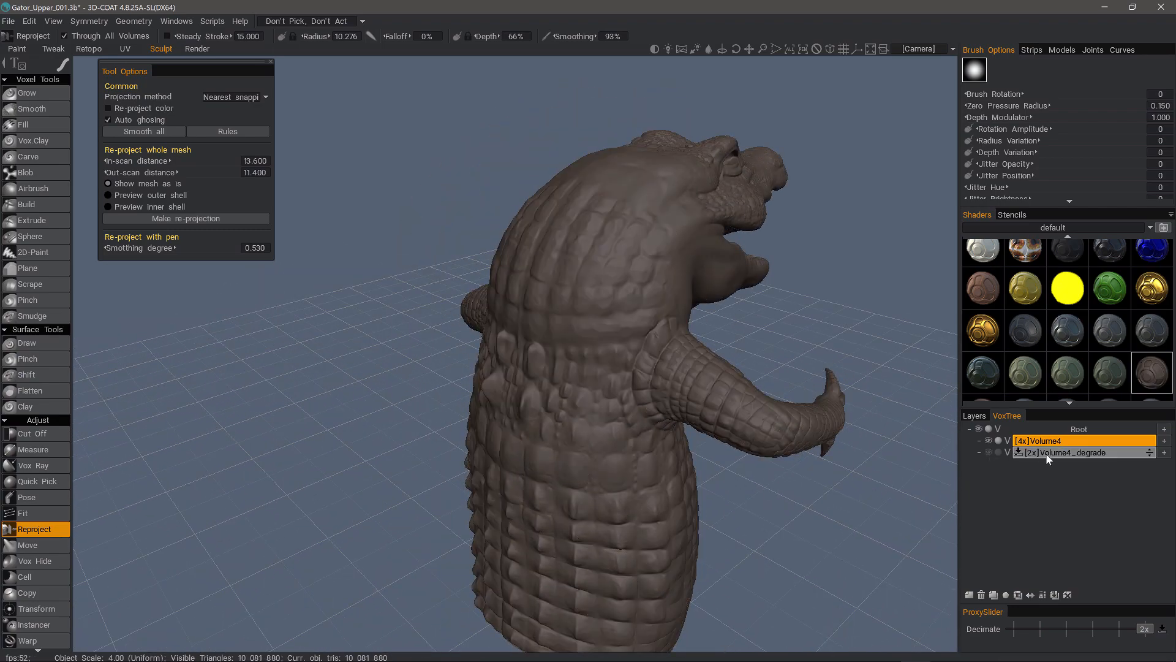
scroll(360, 286, "down", 2)
left_click_drag(359, 286, 463, 327, "alt")
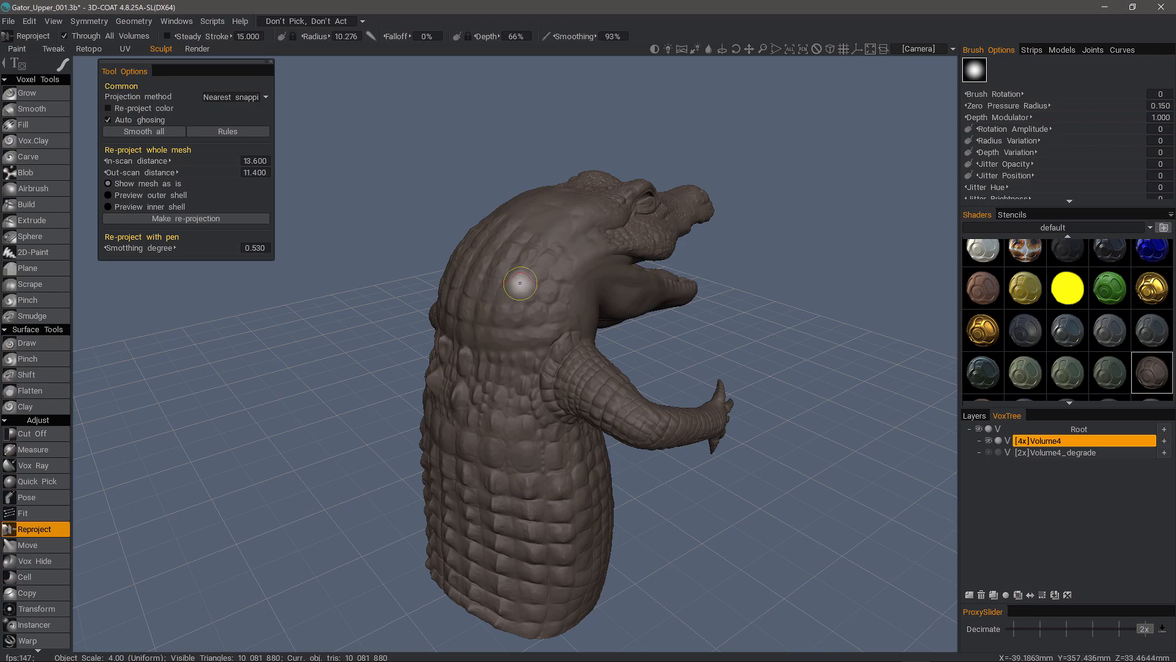
left_click_drag(551, 279, 331, 306, "alt")
scroll(520, 299, "up", 2)
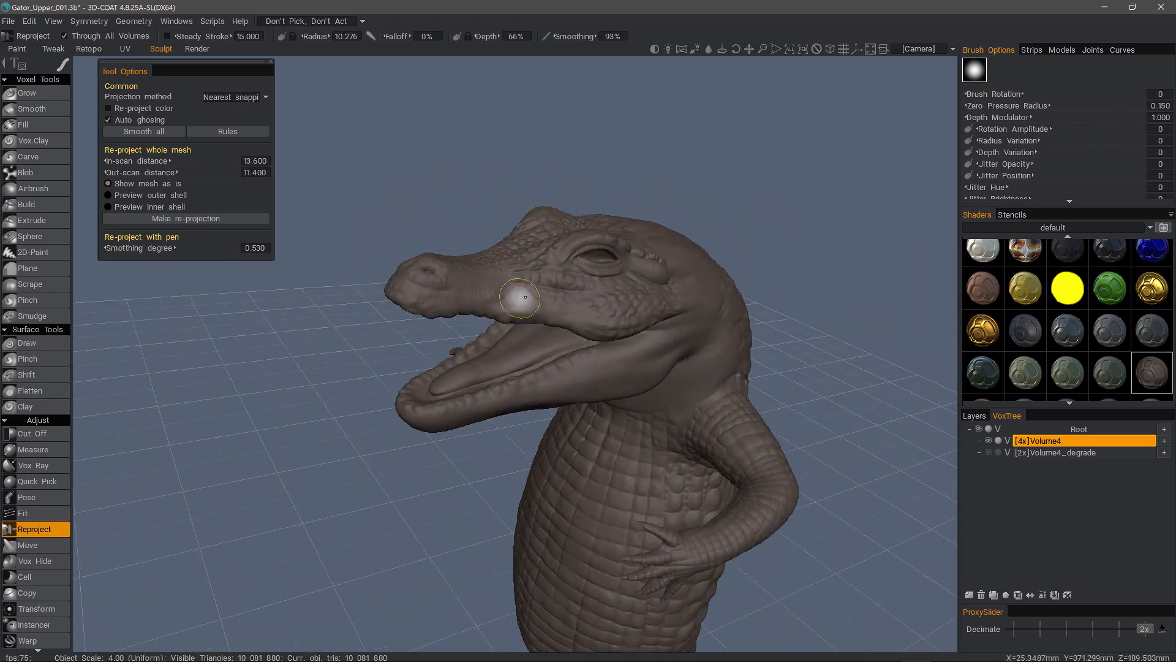
scroll(525, 297, "down", 3)
middle_click_drag(441, 328, 546, 299, "alt")
left_click_drag(545, 300, 656, 308, "alt")
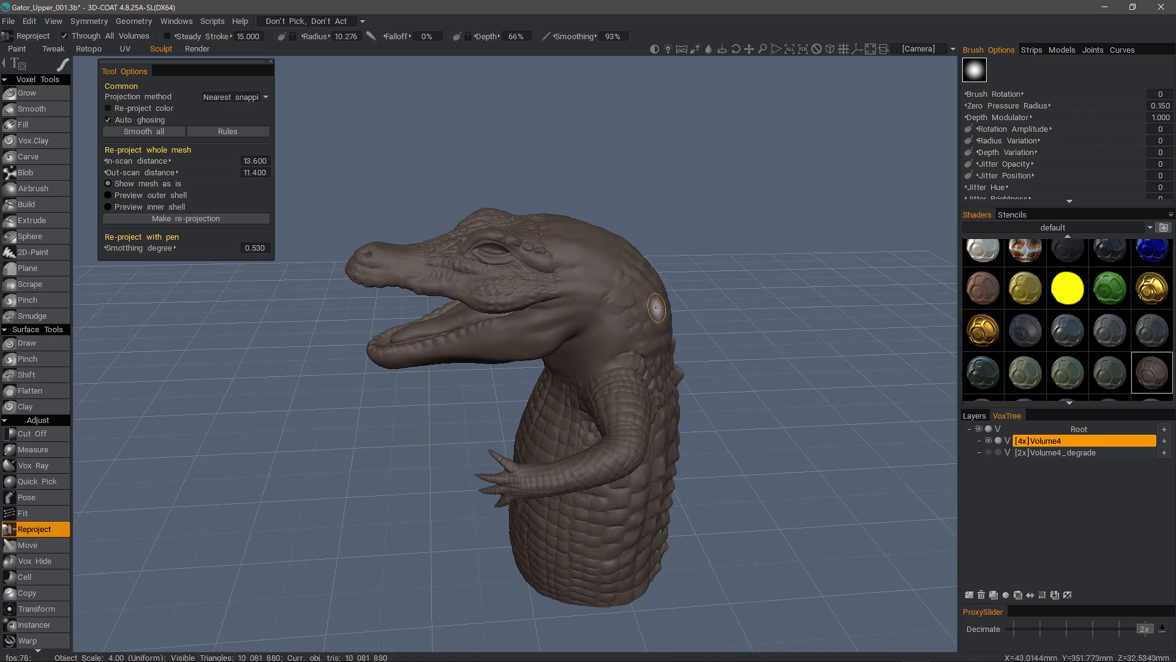
left_click_drag(392, 495, 431, 478, "alt")
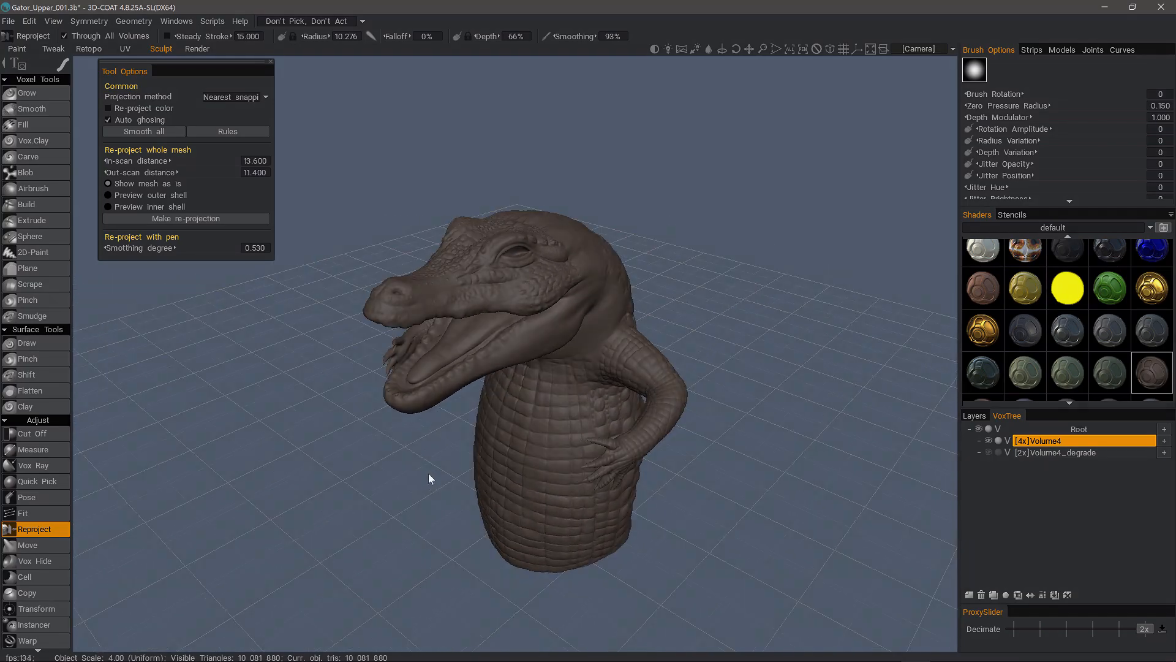